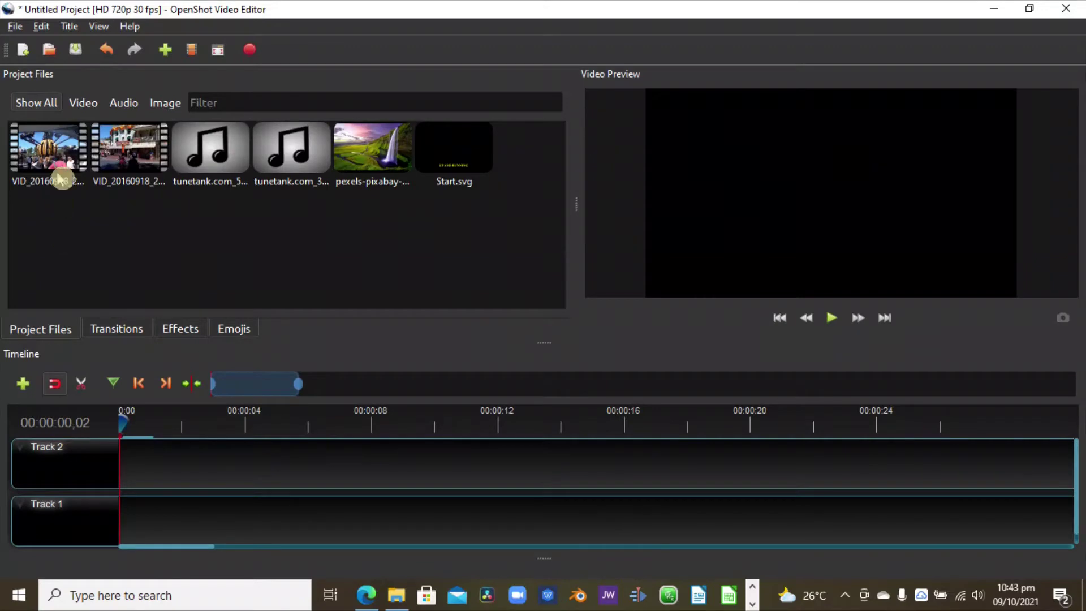
# Place the first project video, VID_20160918_231441.mp4, at the start of Track 1 and apply the Bars effect to it.
pyautogui.click(61, 171)
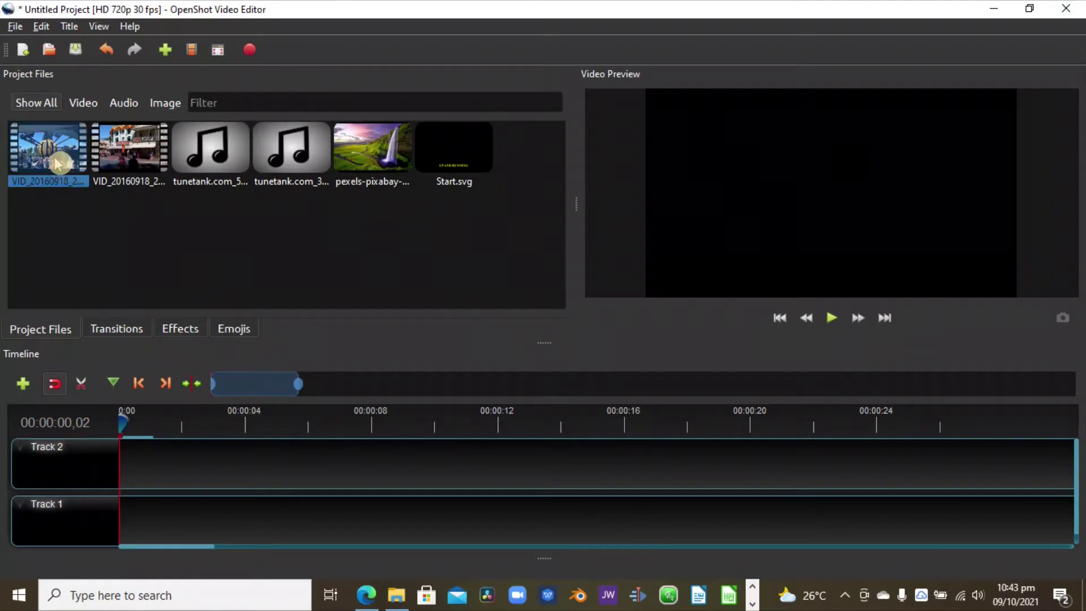
pyautogui.moveTo(58, 164); pyautogui.dragTo(175, 517)
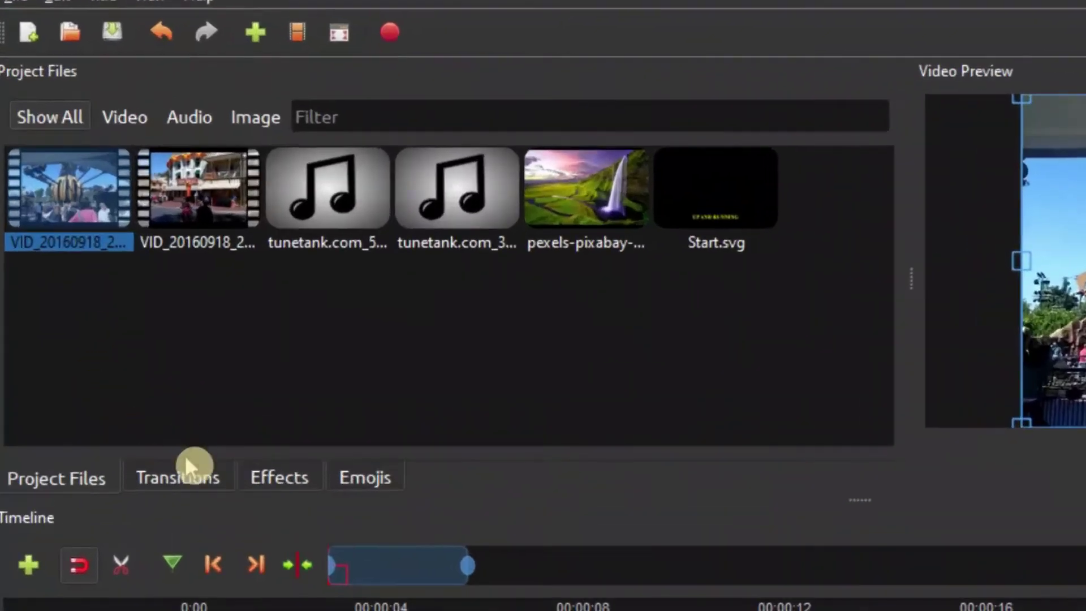
pyautogui.click(133, 344)
pyautogui.click(281, 486)
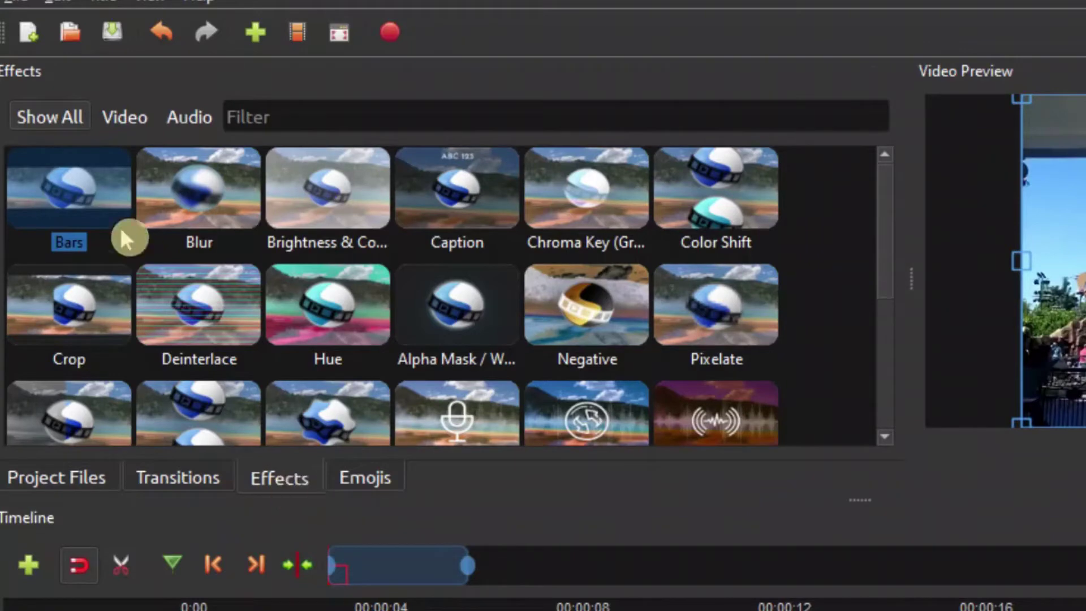
pyautogui.click(215, 206)
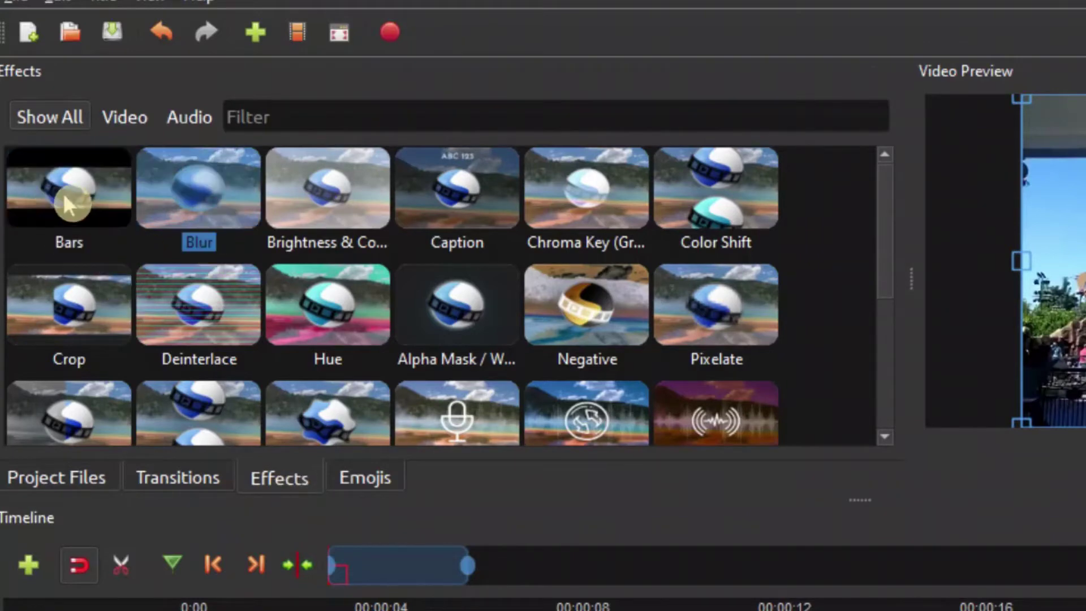
pyautogui.click(73, 198)
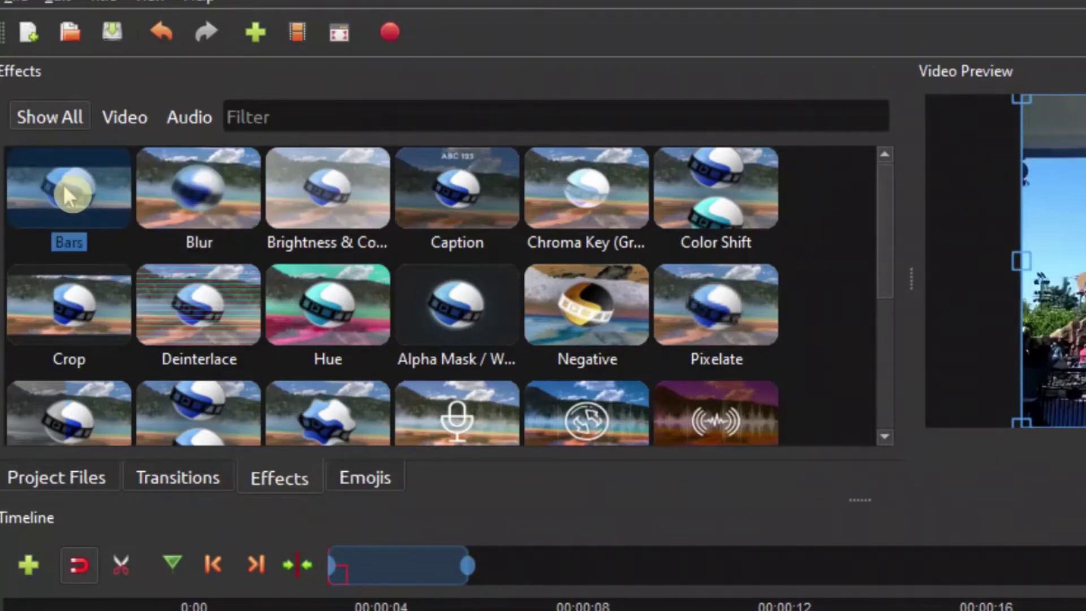
pyautogui.moveTo(63, 184); pyautogui.dragTo(287, 610)
pyautogui.moveTo(288, 437); pyautogui.dragTo(247, 527)
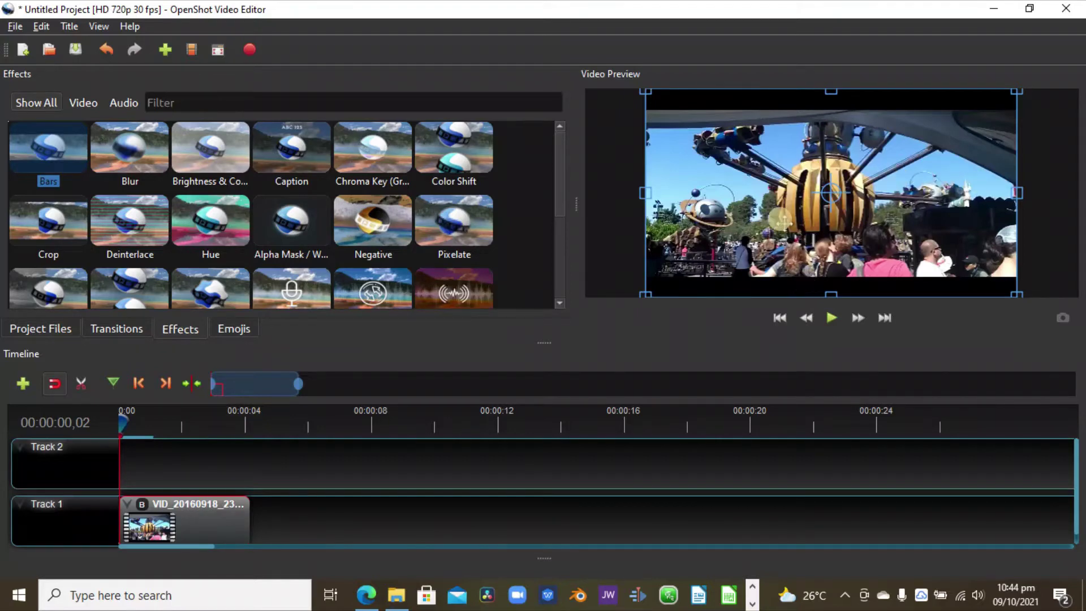
# Open the properties of the Bars effect applied to the Track 1 clip.
pyautogui.click(152, 513)
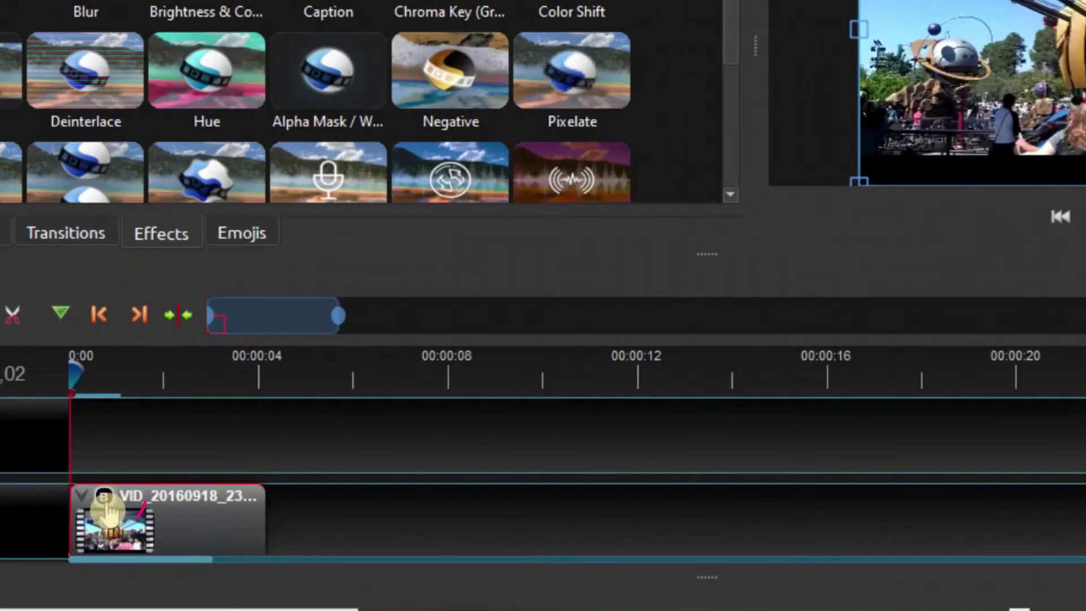
pyautogui.click(109, 512)
pyautogui.click(108, 512)
pyautogui.rightClick(105, 500)
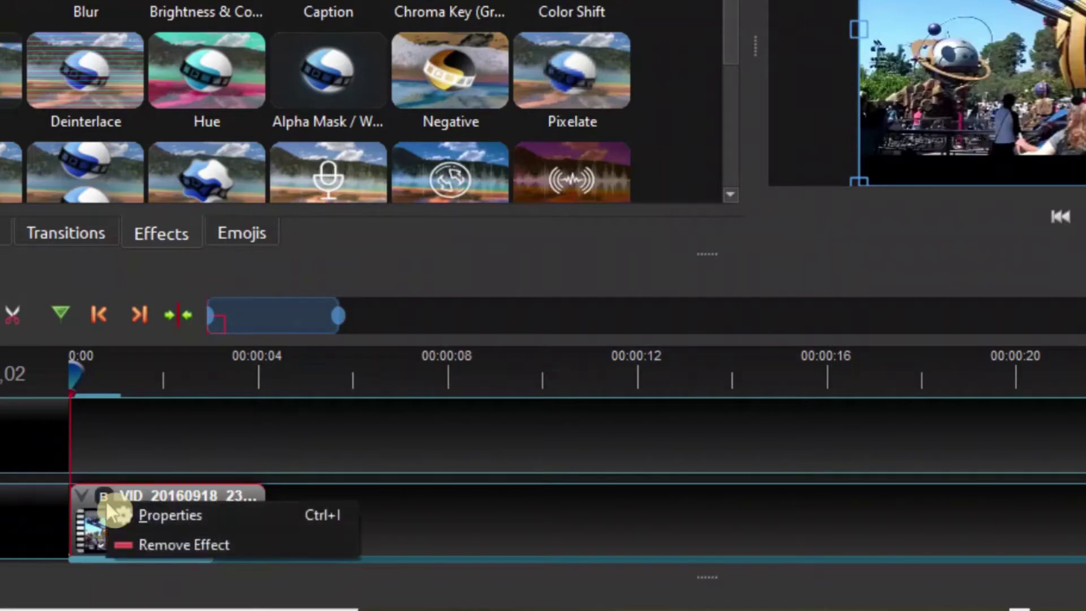
pyautogui.click(166, 516)
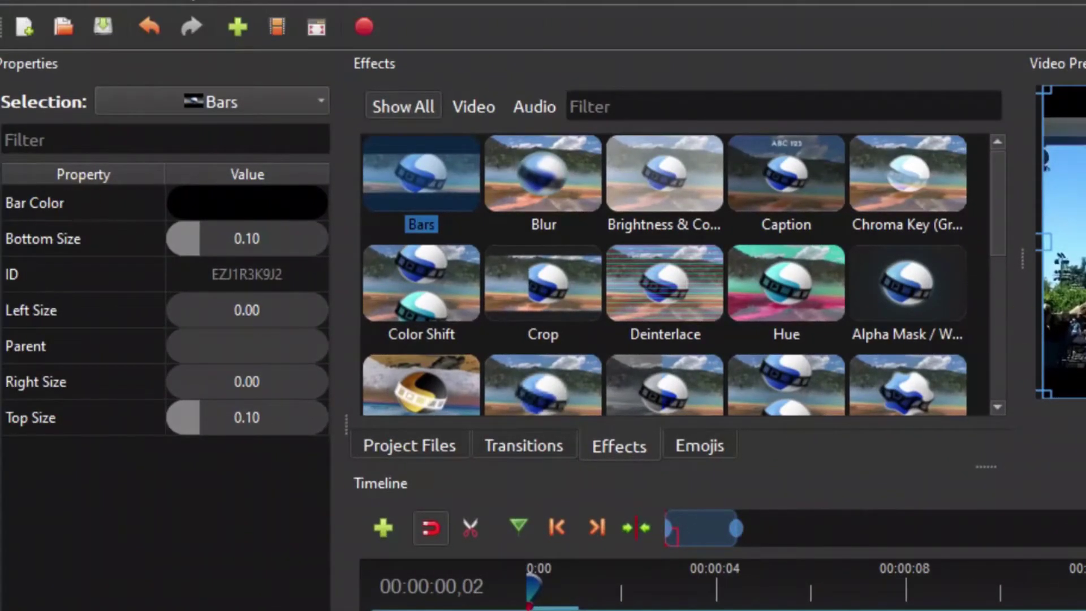
# Set the bar color to green (#00aa00) and insert a keyframe for it at the start of the clip.
pyautogui.rightClick(230, 204)
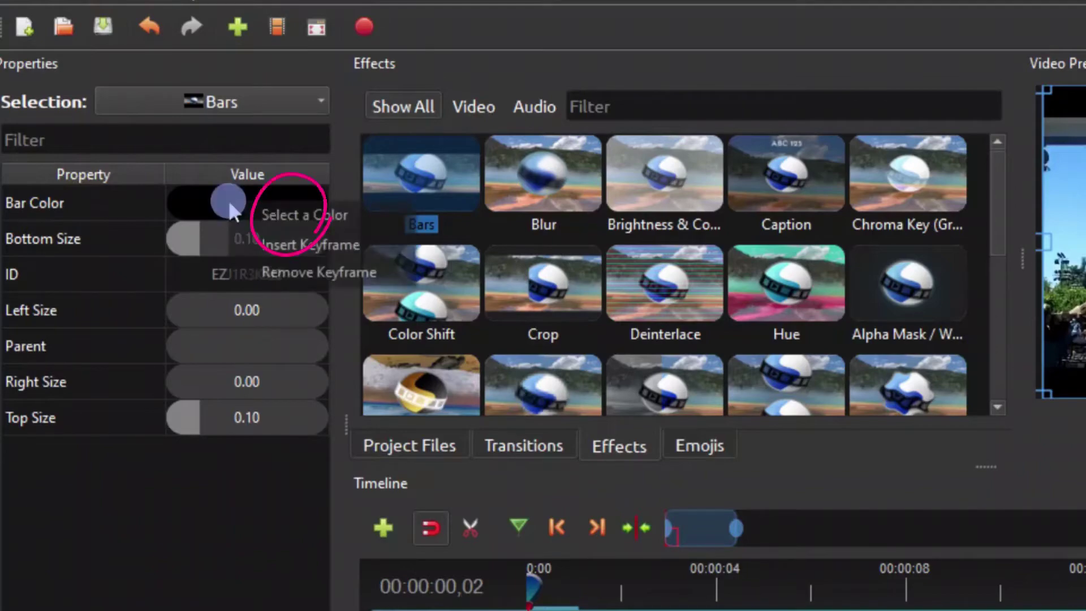
pyautogui.click(285, 214)
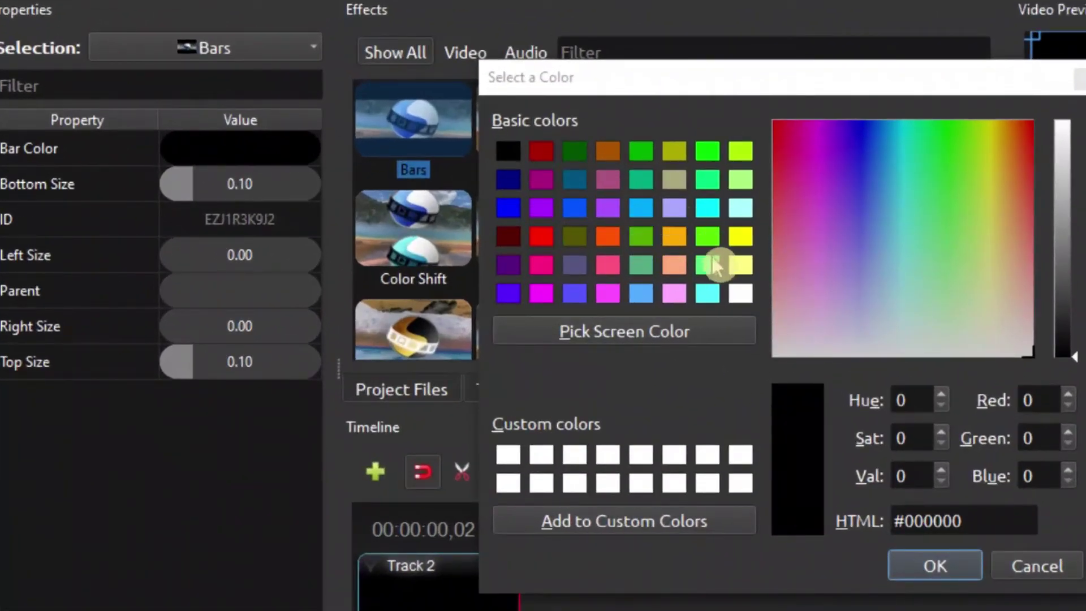
pyautogui.click(644, 155)
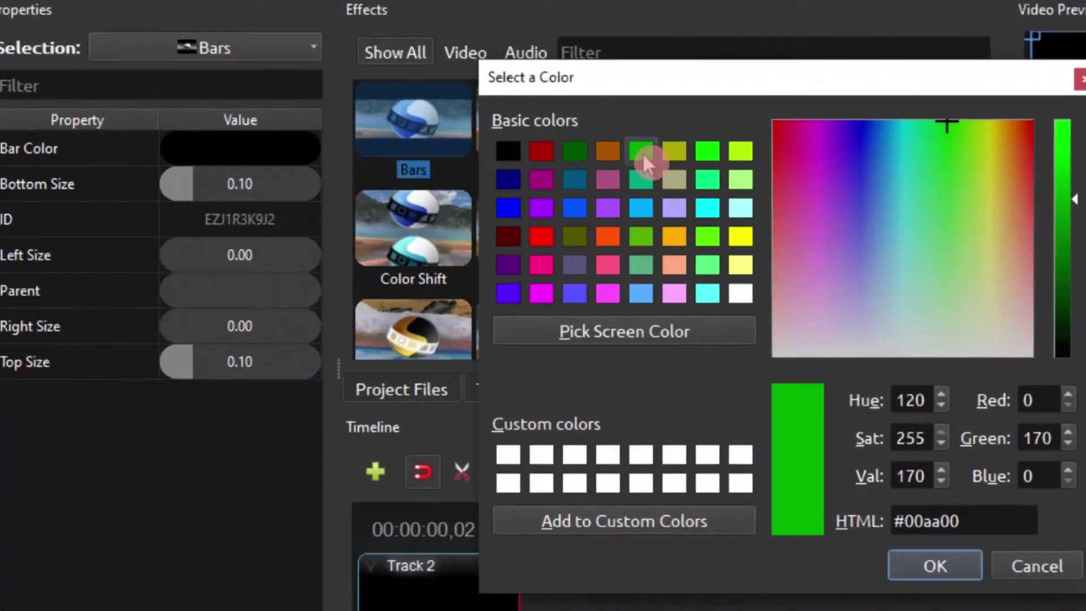
pyautogui.click(938, 566)
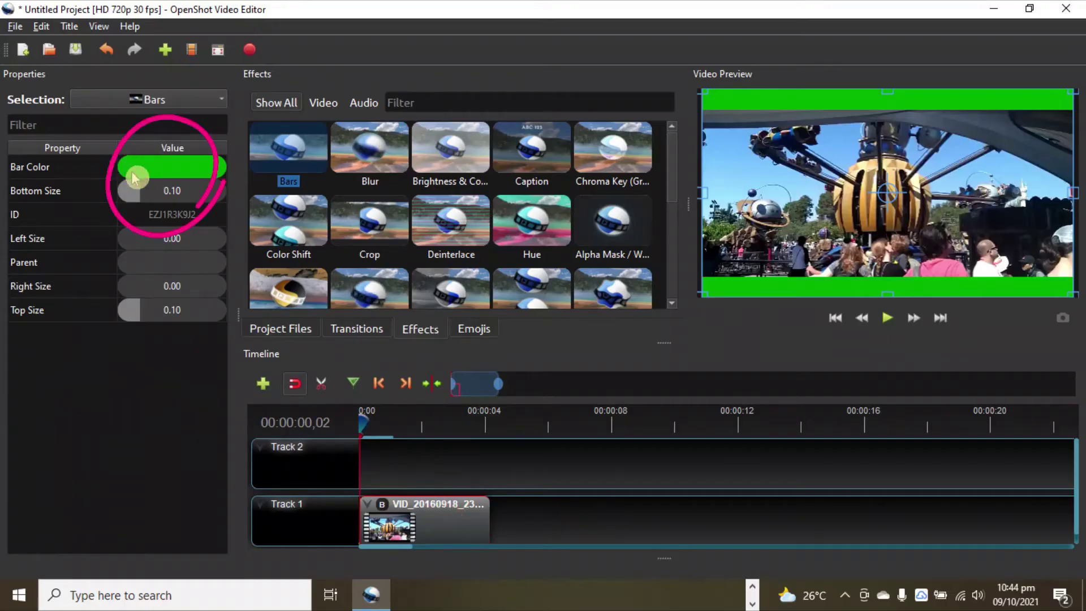
pyautogui.rightClick(134, 177)
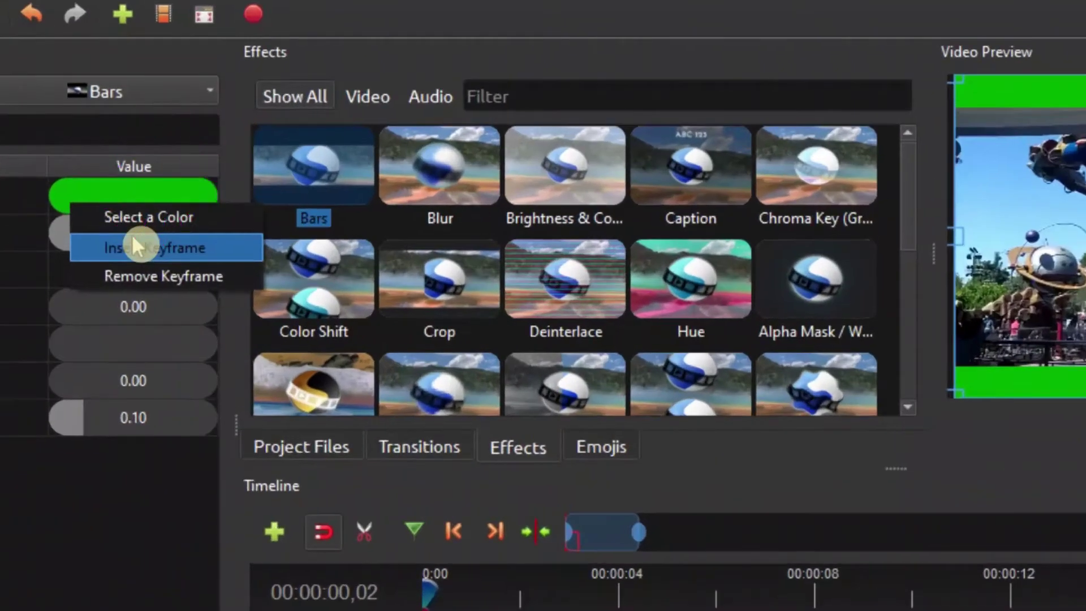
pyautogui.click(175, 197)
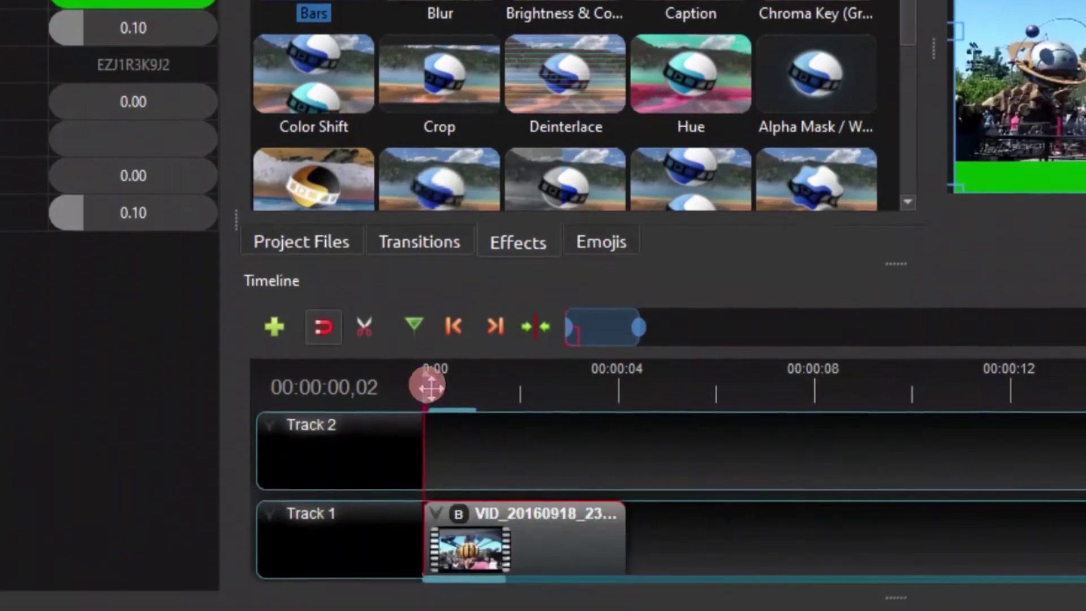
# Move the playhead to shortly before the 2-second mark and set the bar color to yellow there.
pyautogui.moveTo(428, 590); pyautogui.dragTo(491, 593)
pyautogui.moveTo(490, 341); pyautogui.dragTo(509, 334)
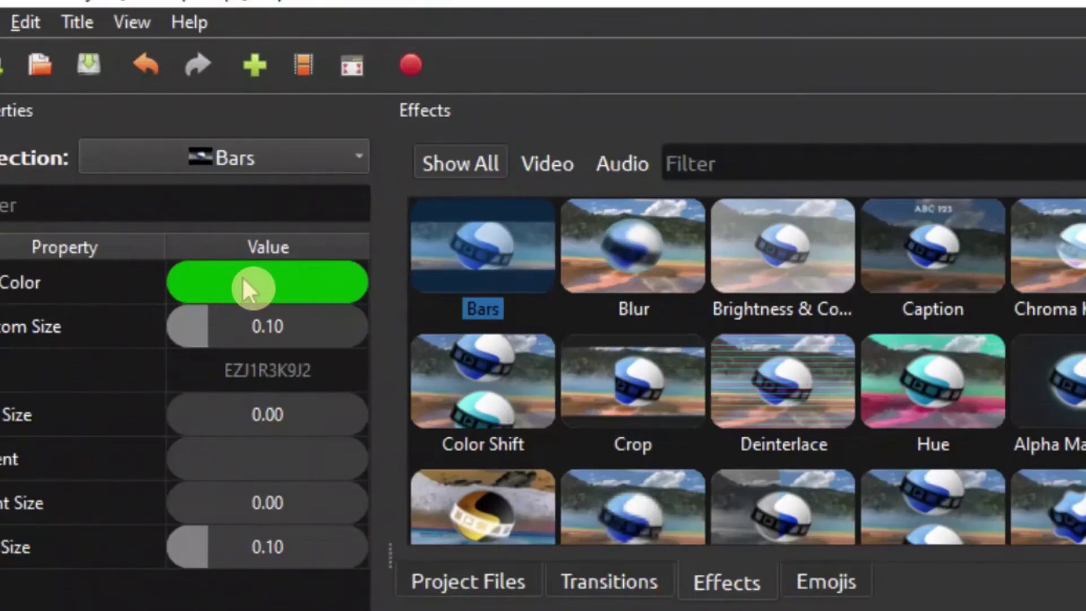
pyautogui.rightClick(243, 278)
pyautogui.click(296, 293)
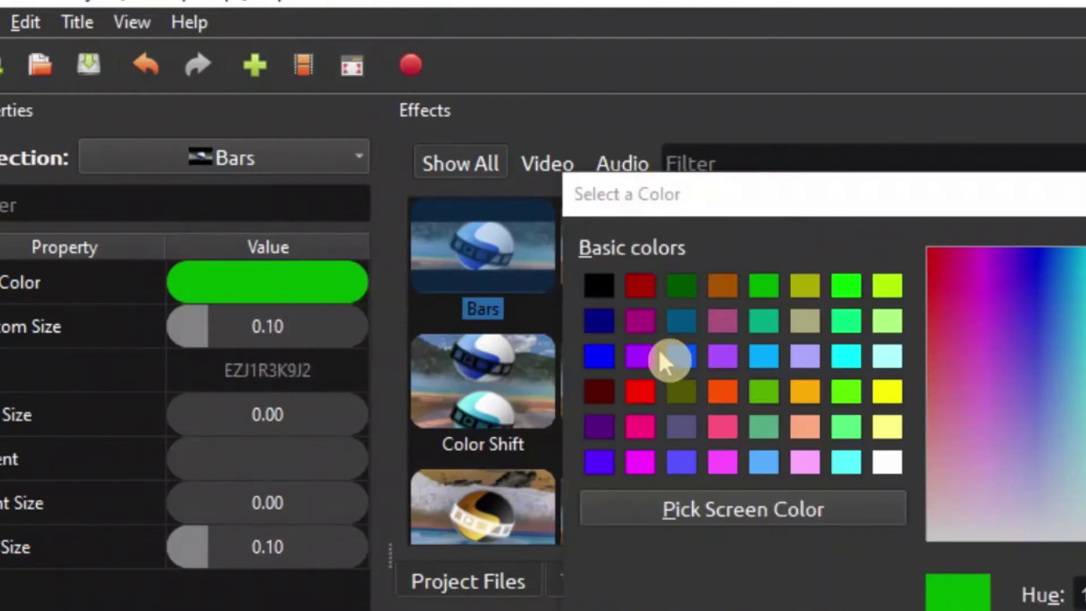
pyautogui.click(891, 393)
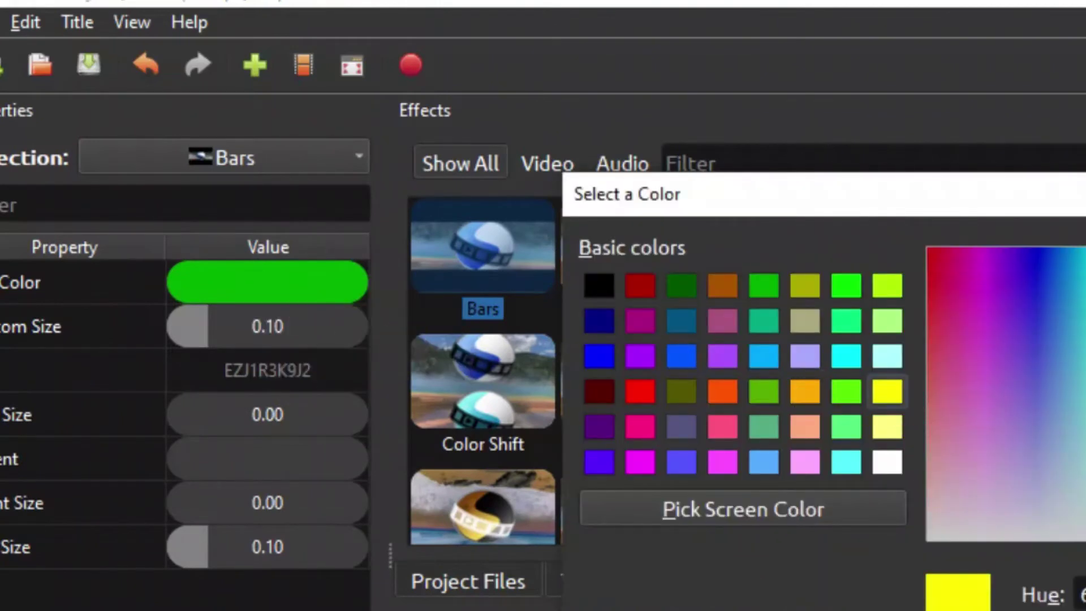
pyautogui.press('Return')
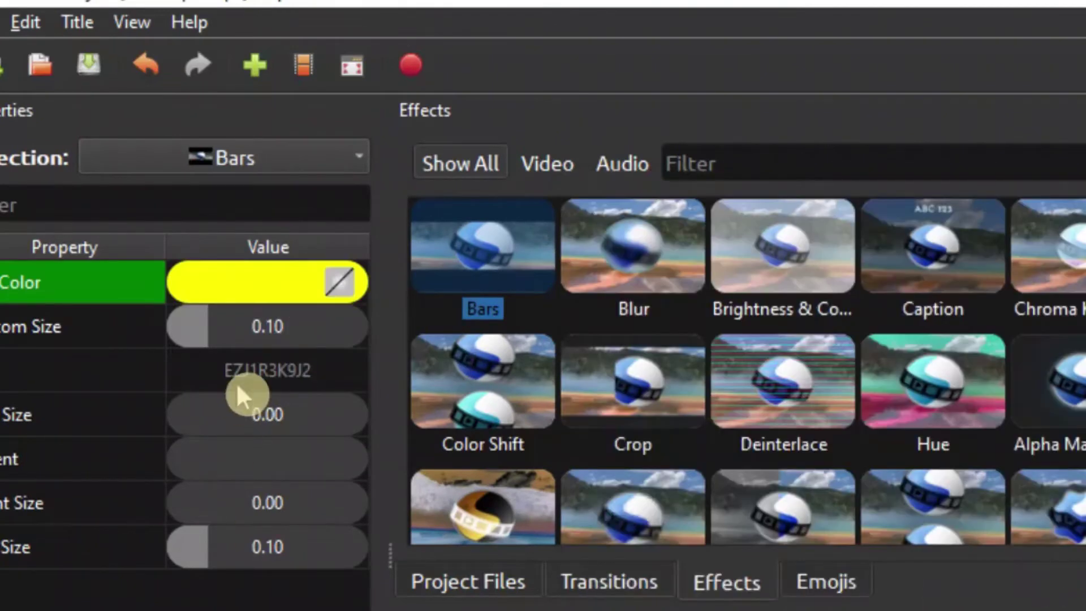
# Apply the Bezier Ease In curve to the yellow bar color keyframe.
pyautogui.rightClick(290, 291)
pyautogui.moveTo(358, 345)
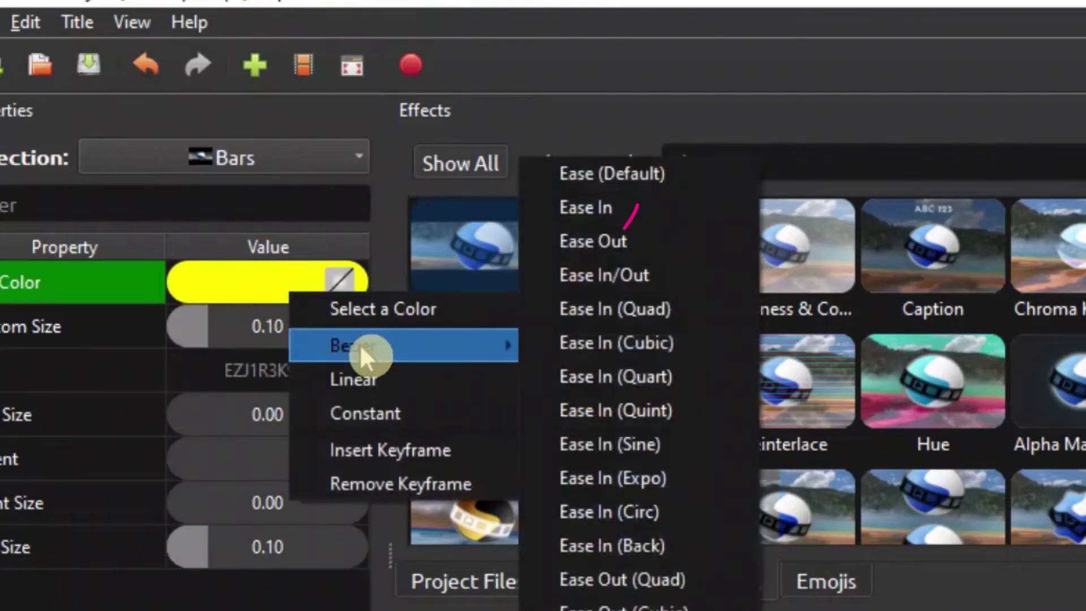
pyautogui.click(612, 210)
# Set the bar color to black at 00:00:03,24 and insert a keyframe for it there.
pyautogui.moveTo(716, 443); pyautogui.dragTo(834, 330)
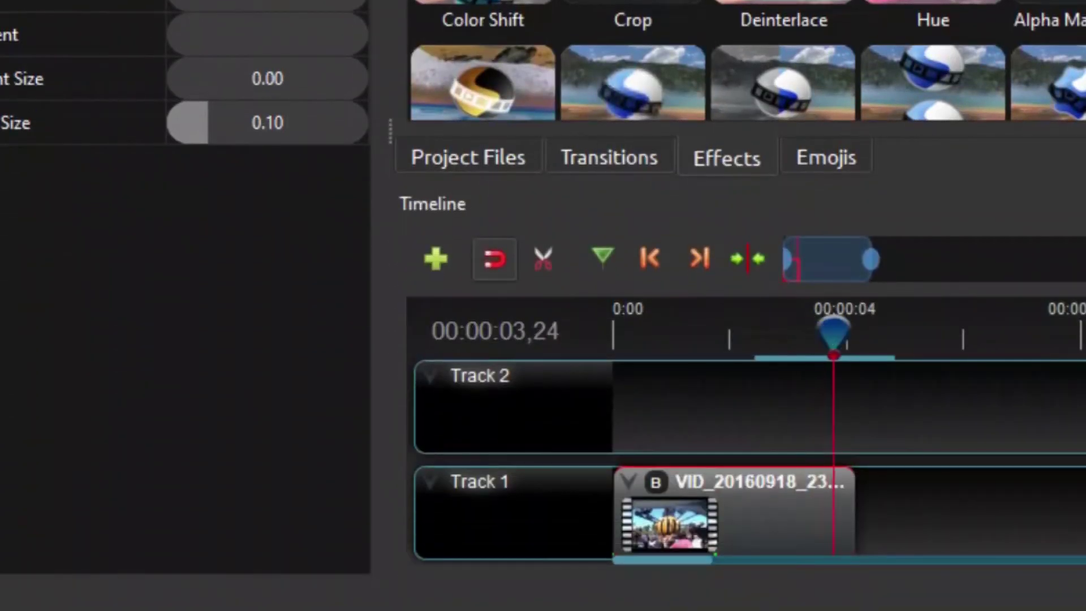
pyautogui.rightClick(261, 15)
pyautogui.click(313, 32)
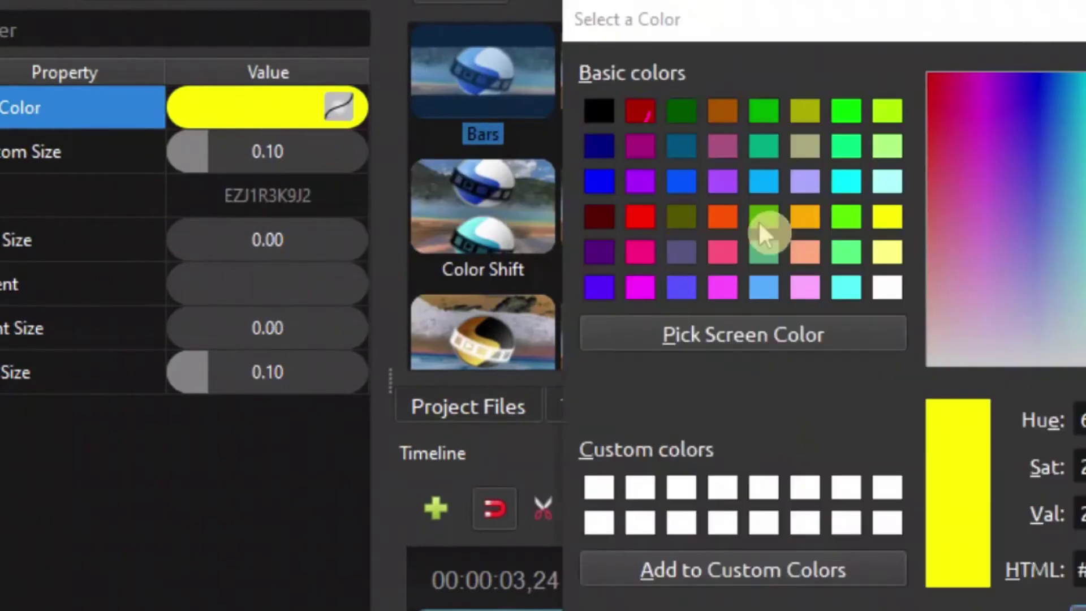
pyautogui.click(591, 116)
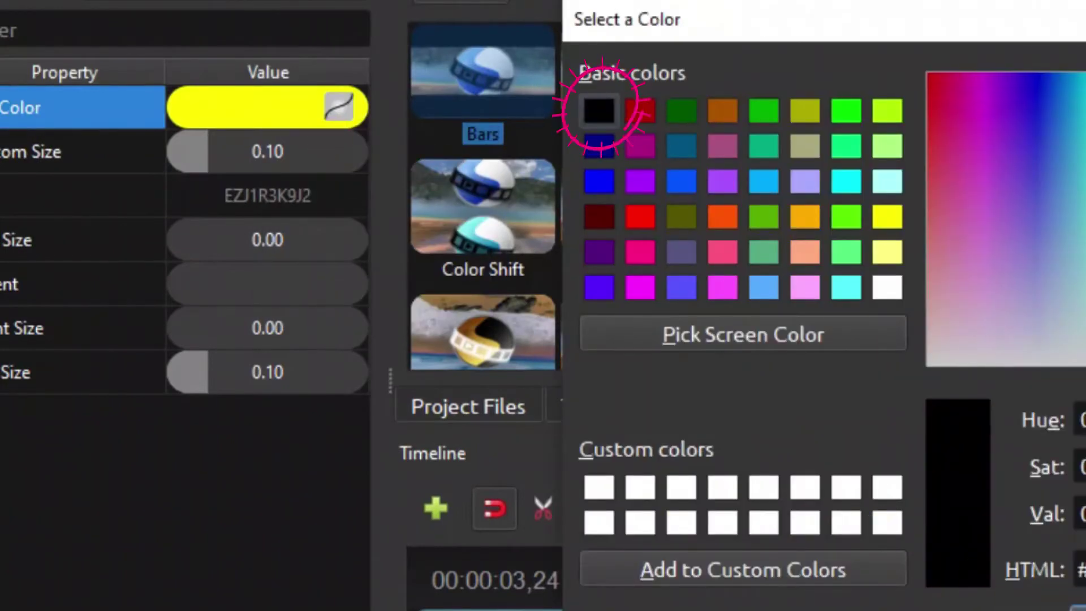
pyautogui.click(1072, 602)
pyautogui.rightClick(260, 98)
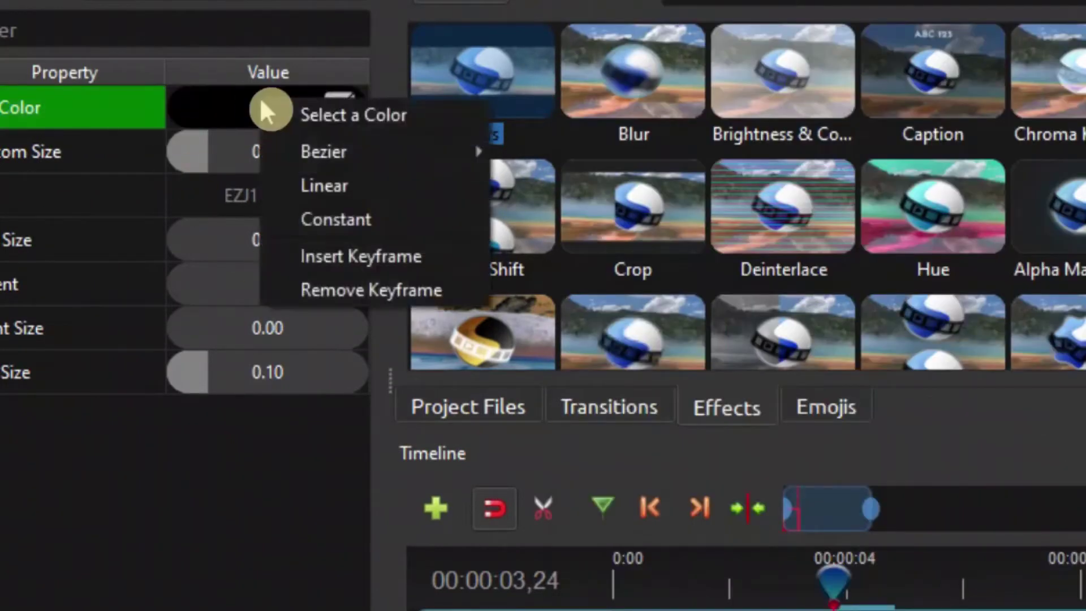
pyautogui.moveTo(318, 159)
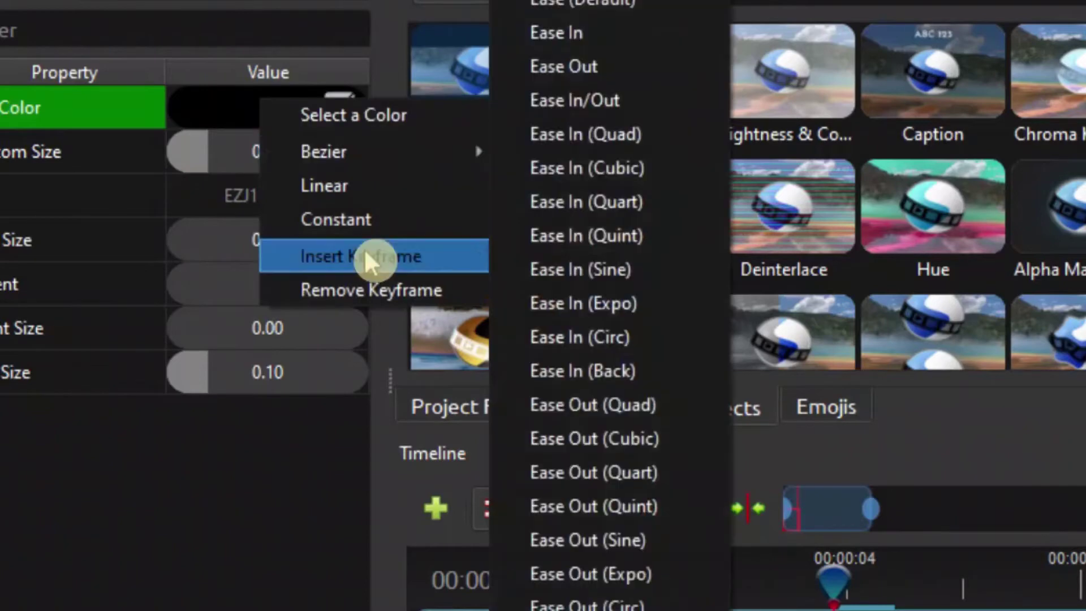
pyautogui.click(367, 256)
# Play the clip from near its start to preview the bar color animation.
pyautogui.moveTo(840, 566); pyautogui.dragTo(511, 588)
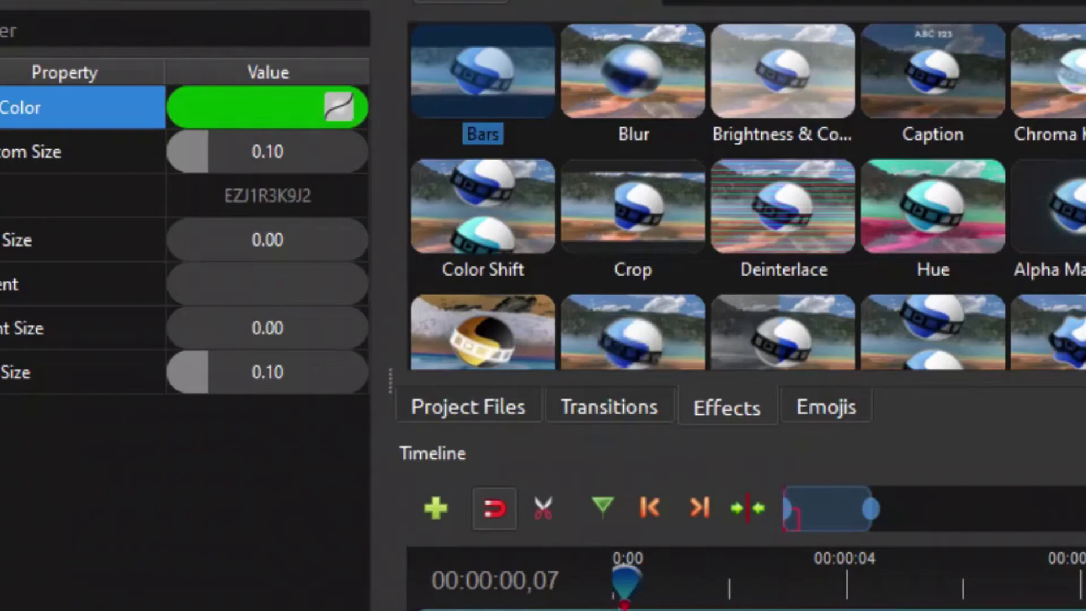
pyautogui.press('space')
pyautogui.click(402, 500)
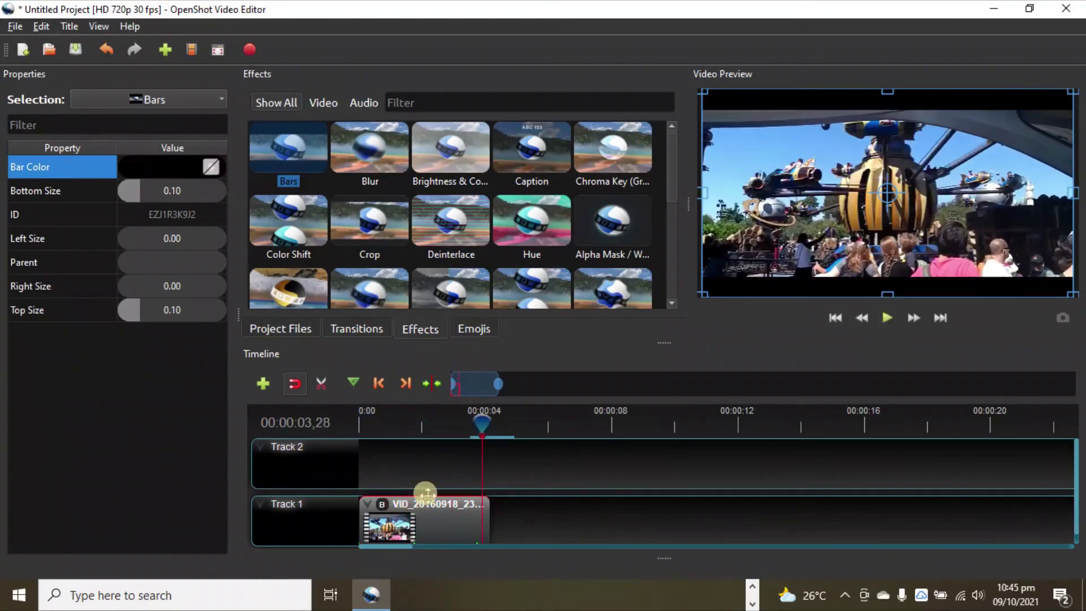
# Move the playhead to 00:00:01,10 and set the bars' bottom size to 0.44.
pyautogui.moveTo(482, 423); pyautogui.dragTo(393, 430)
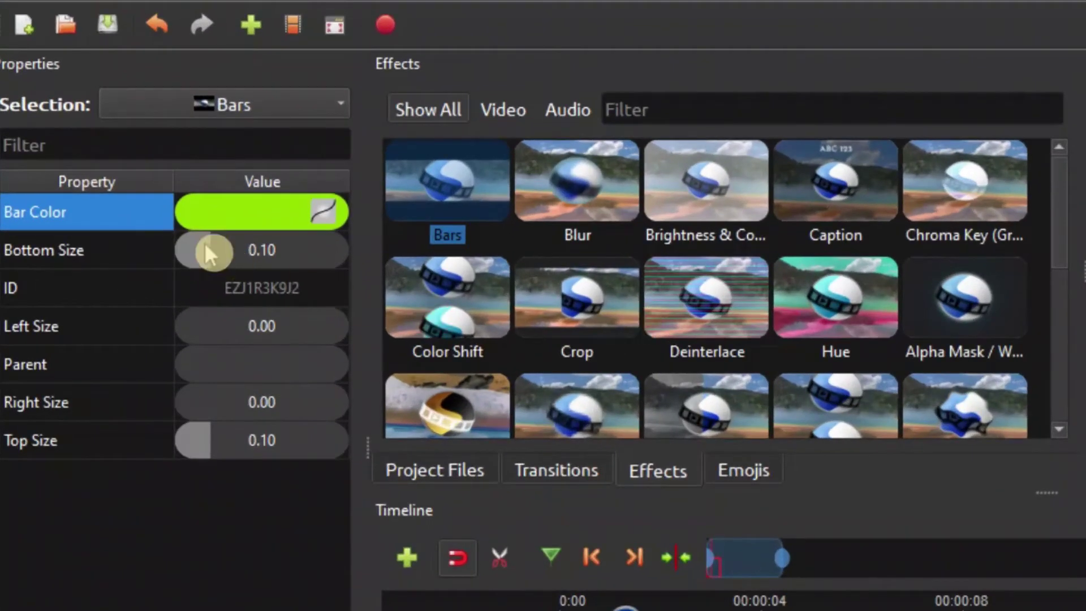
pyautogui.moveTo(206, 249); pyautogui.dragTo(332, 248)
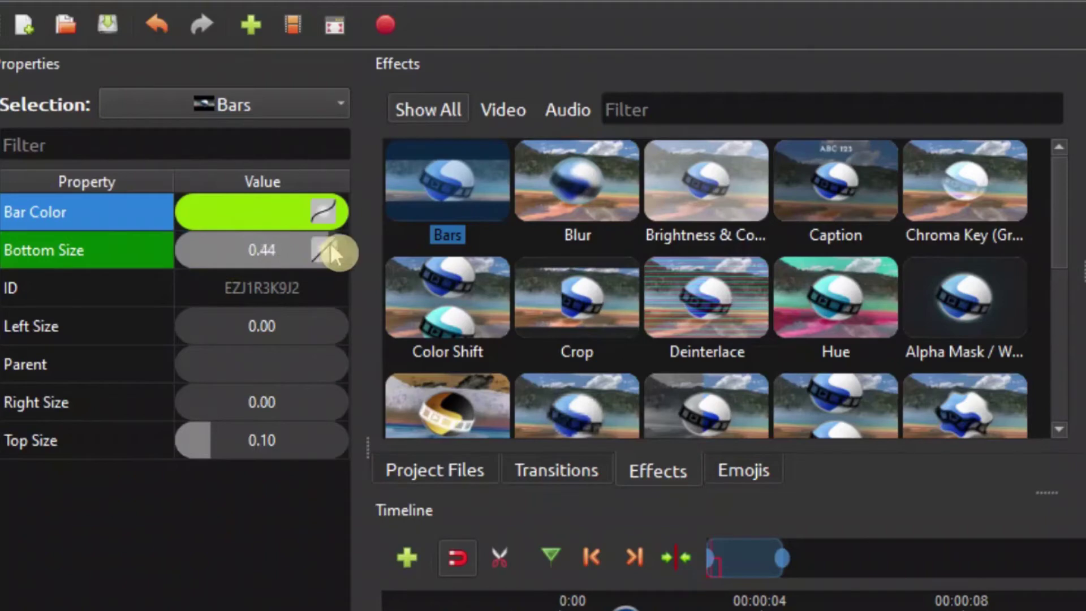
pyautogui.rightClick(267, 260)
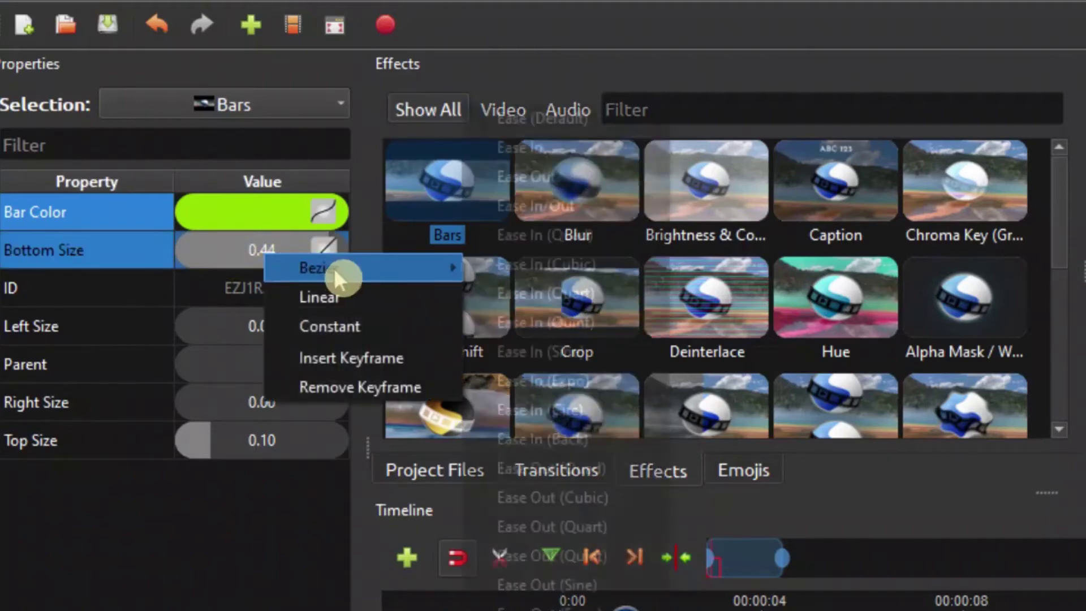
pyautogui.click(150, 505)
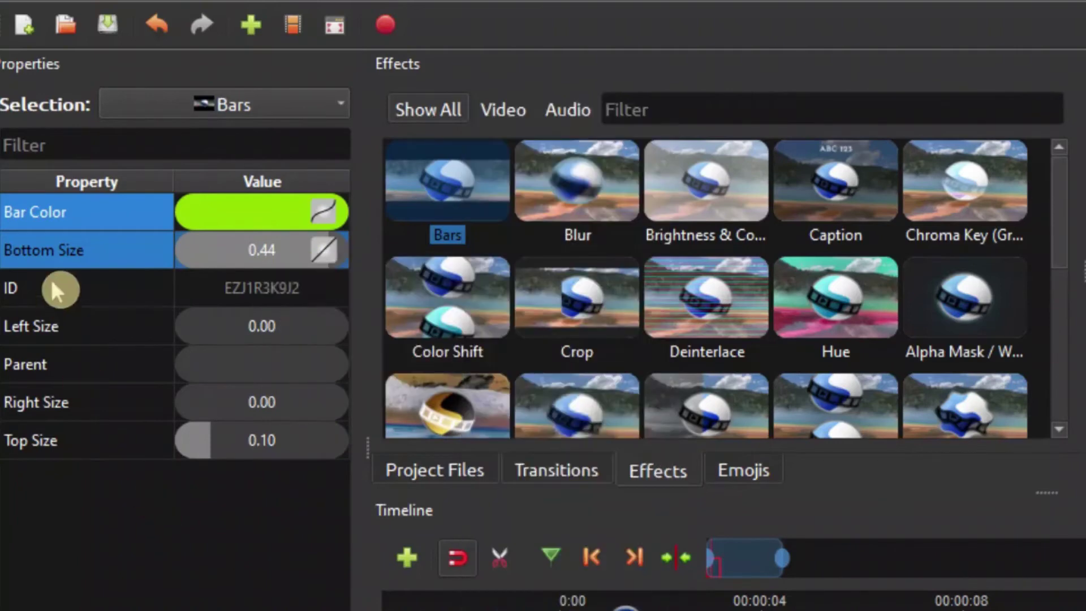
# Resize the bars at 00:00:01,10 with left size 0.18, bottom size 0.21 and right size 0.20.
pyautogui.moveTo(213, 329); pyautogui.dragTo(240, 331)
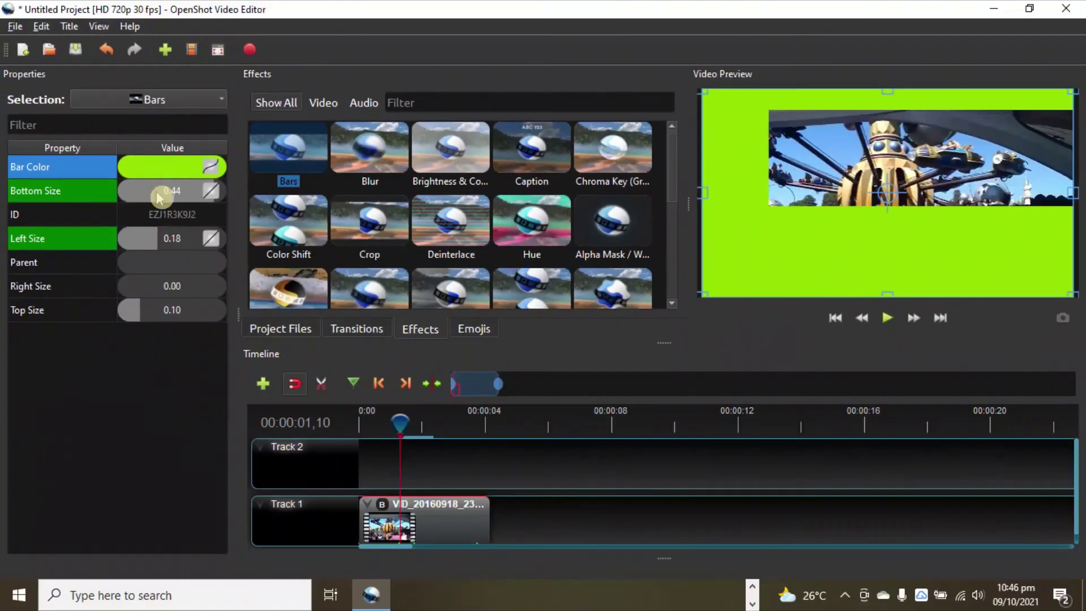
pyautogui.click(285, 262)
pyautogui.moveTo(184, 195); pyautogui.dragTo(168, 199)
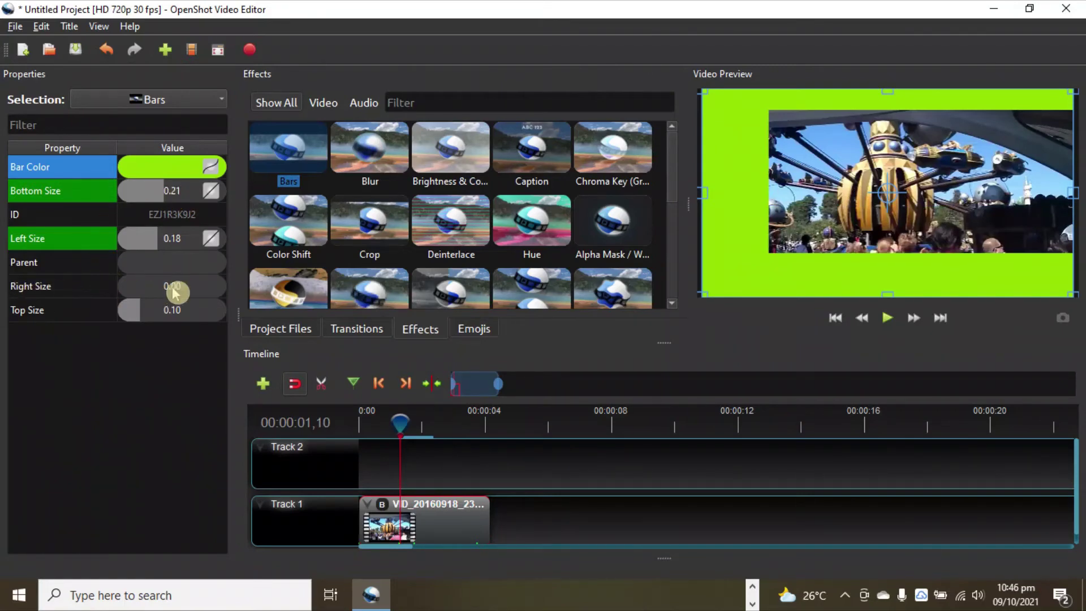
pyautogui.moveTo(146, 288); pyautogui.dragTo(164, 291)
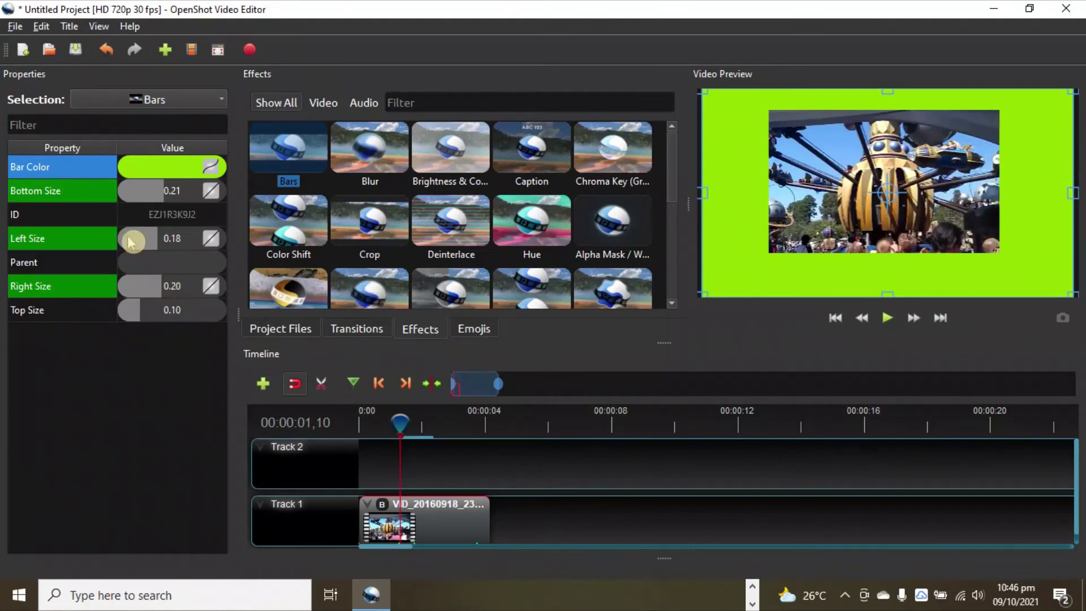
pyautogui.moveTo(139, 199); pyautogui.dragTo(176, 178)
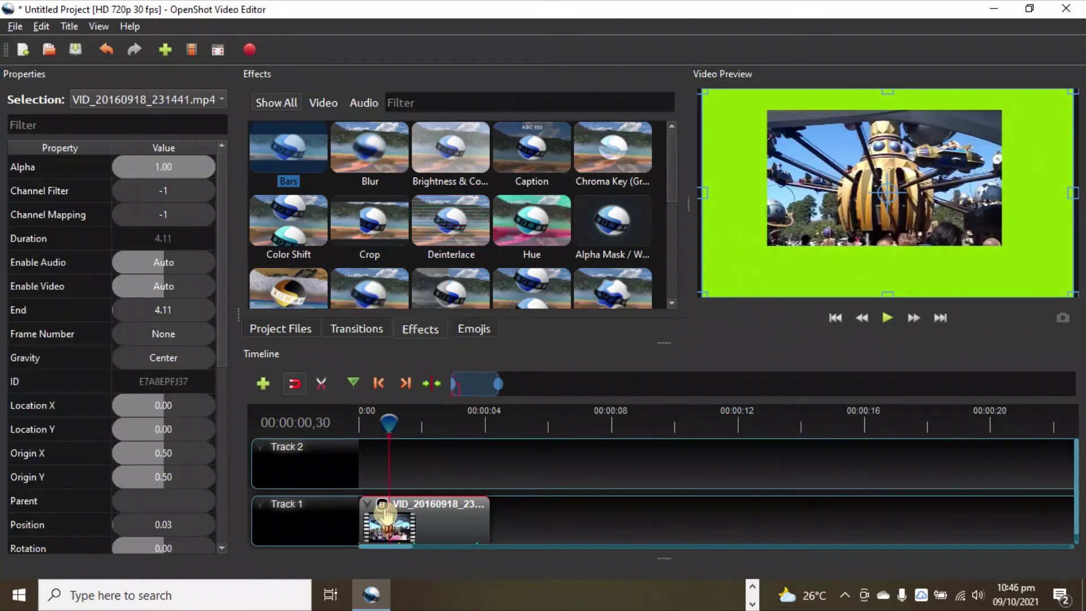
# Move the playhead to 00:00:01,19 and select the video clip on Track 1.
pyautogui.click(383, 505)
pyautogui.moveTo(386, 418); pyautogui.dragTo(409, 421)
pyautogui.click(417, 521)
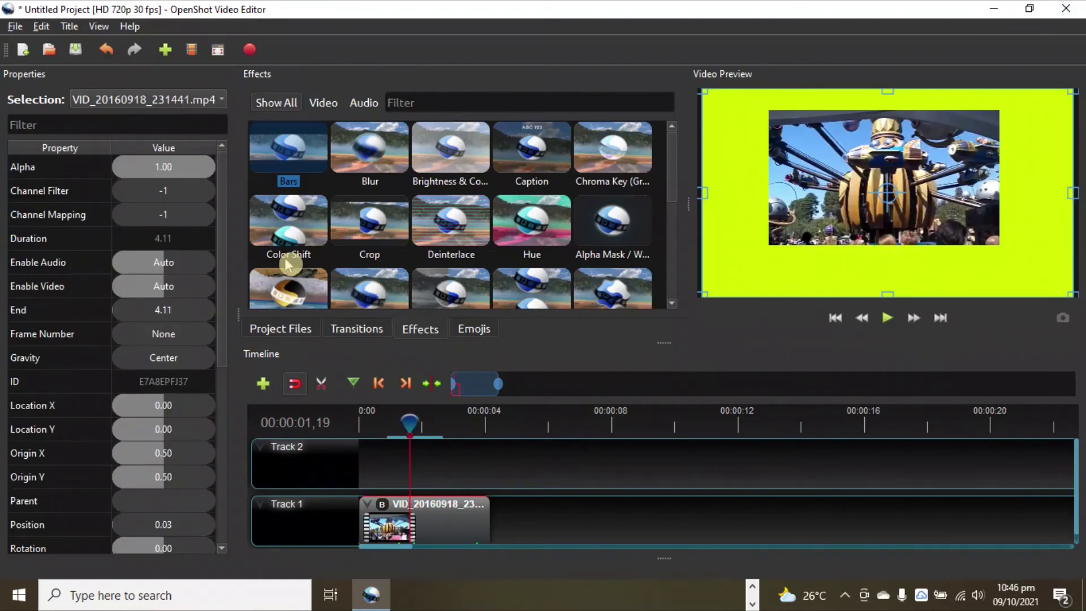
# Create a title from the Camera border template, keeping the default TITLE text and colors.
pyautogui.click(70, 29)
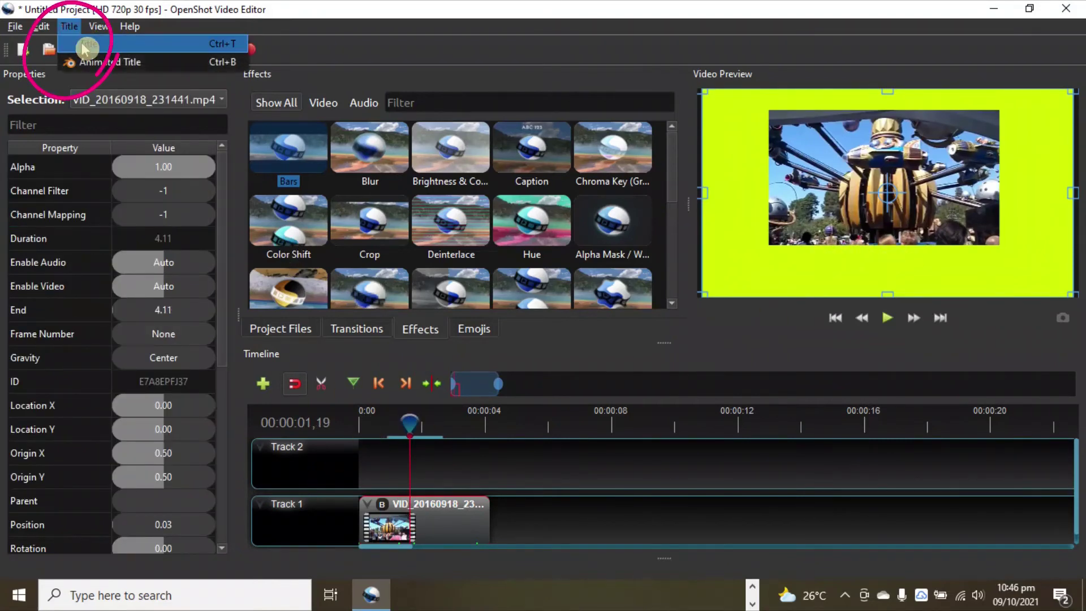
pyautogui.click(83, 48)
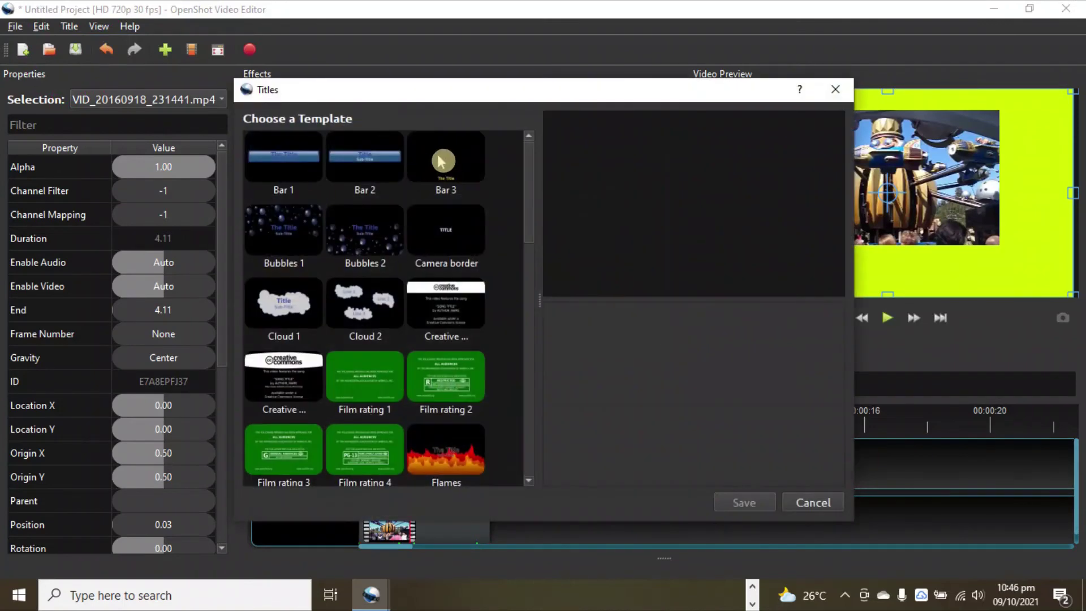
pyautogui.click(450, 235)
pyautogui.click(758, 511)
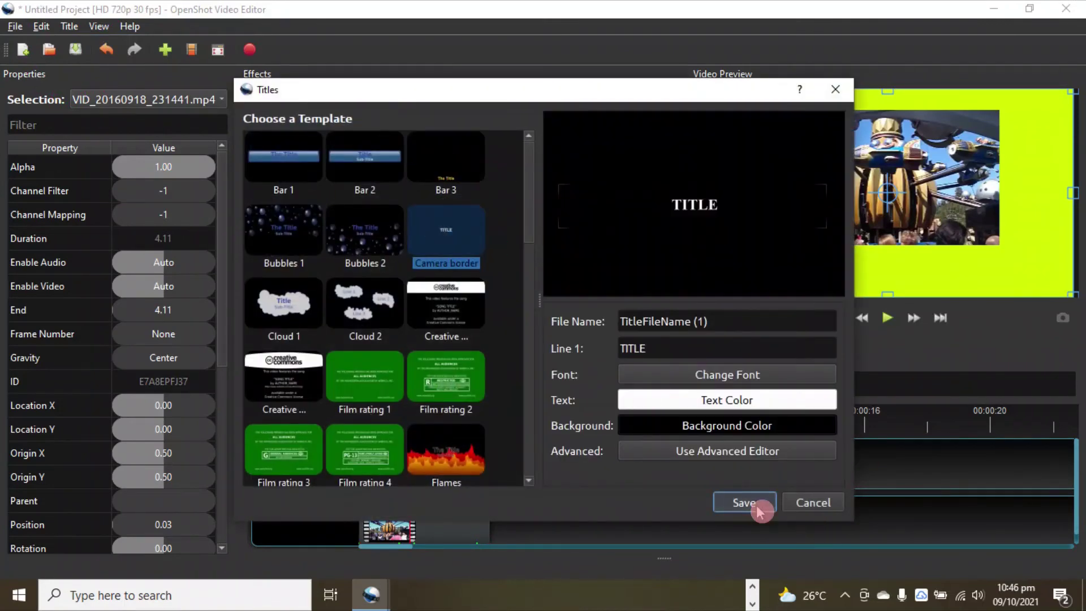
# Place TitleFileName (1).svg at the start of Track 2 and trim its end to 4.13 seconds.
pyautogui.click(281, 329)
pyautogui.moveTo(373, 235); pyautogui.dragTo(363, 465)
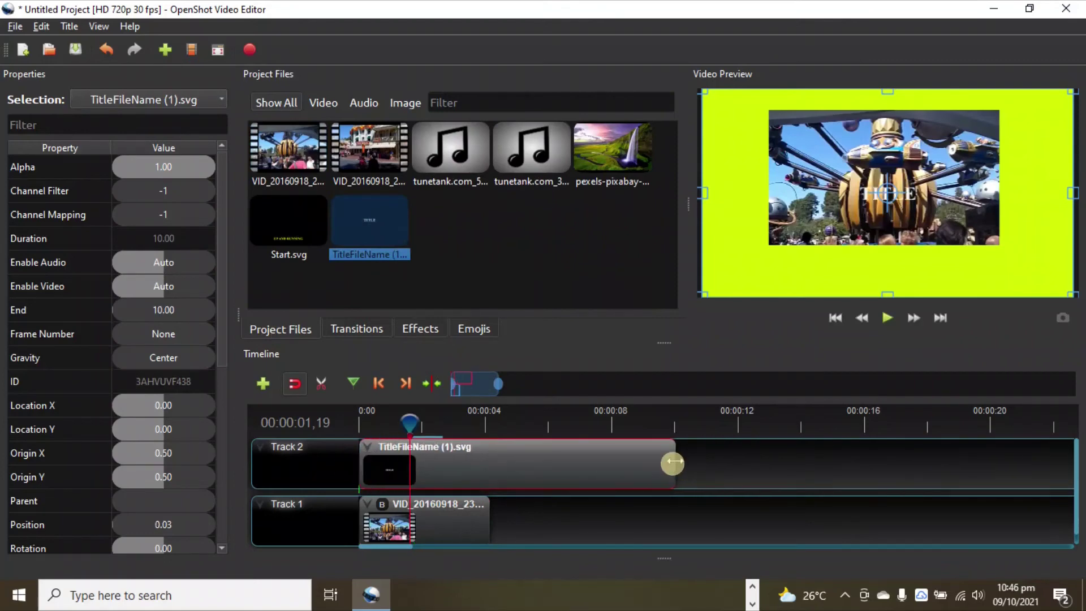
pyautogui.moveTo(672, 462); pyautogui.dragTo(490, 463)
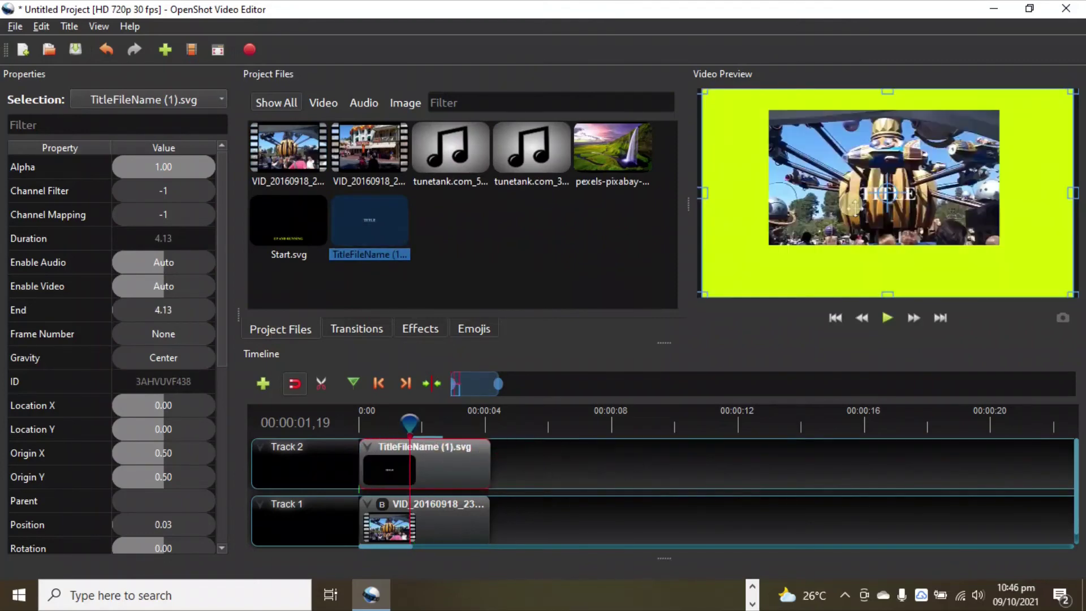
# Open the title clip's properties and examine its location, rotation, scale and shear settings.
pyautogui.moveTo(802, 151); pyautogui.dragTo(810, 177)
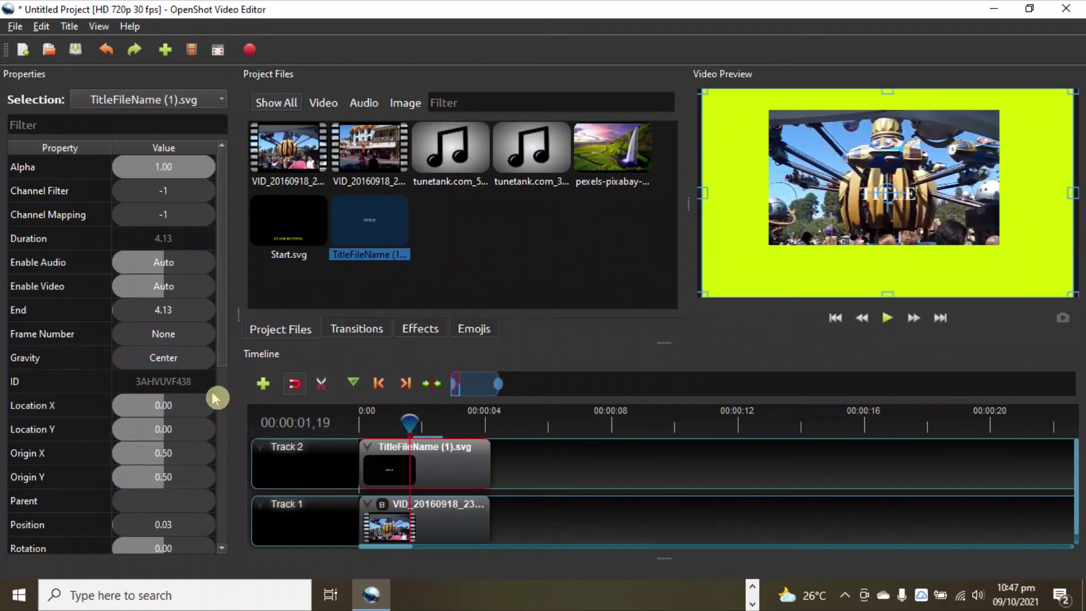
pyautogui.rightClick(396, 457)
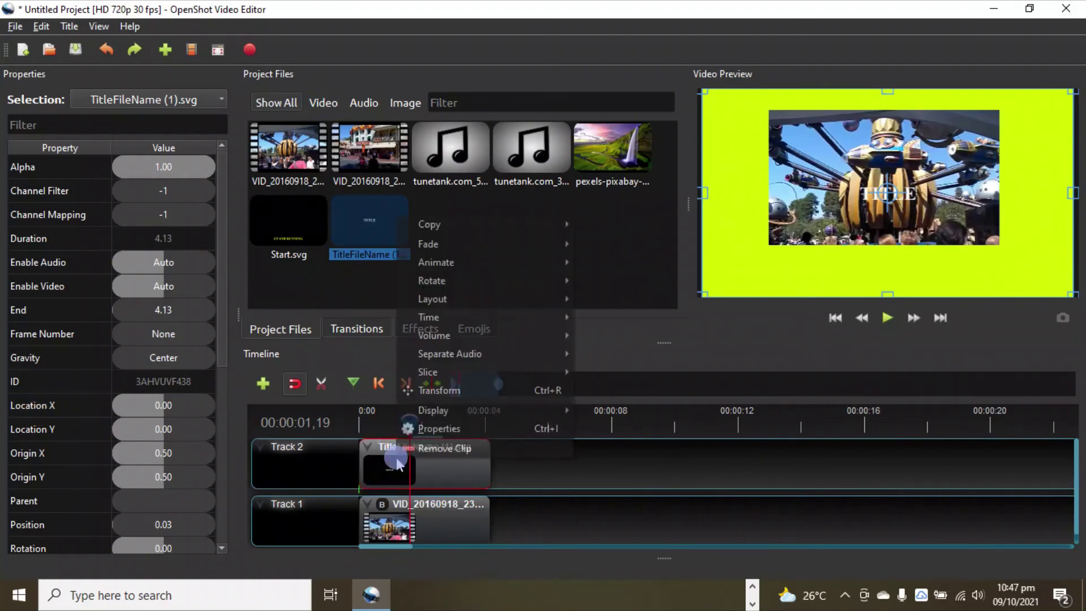
pyautogui.click(428, 427)
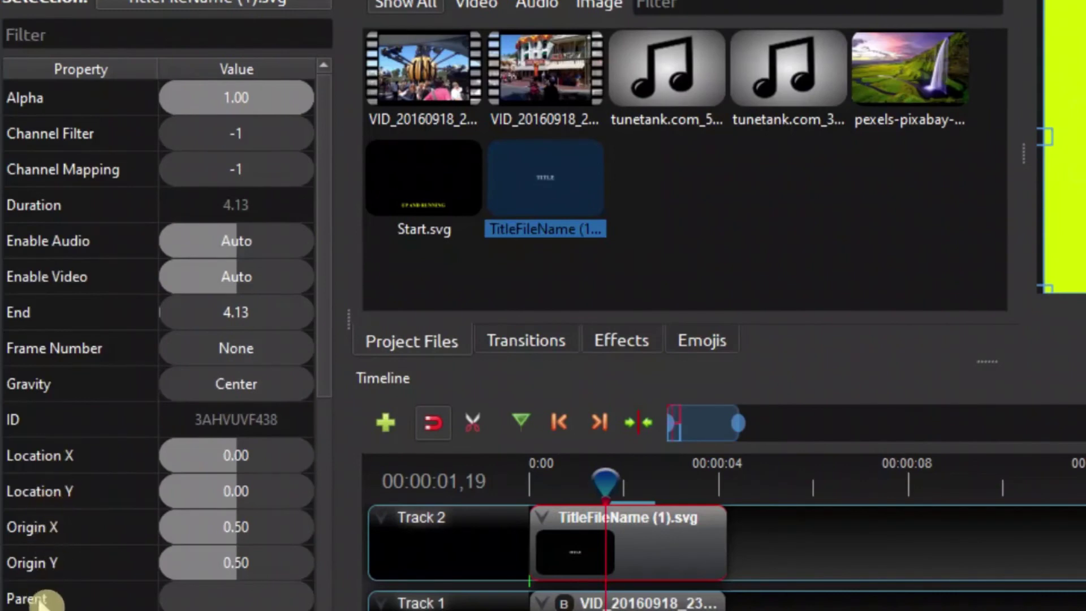
pyautogui.scroll(-2, 59, 566)
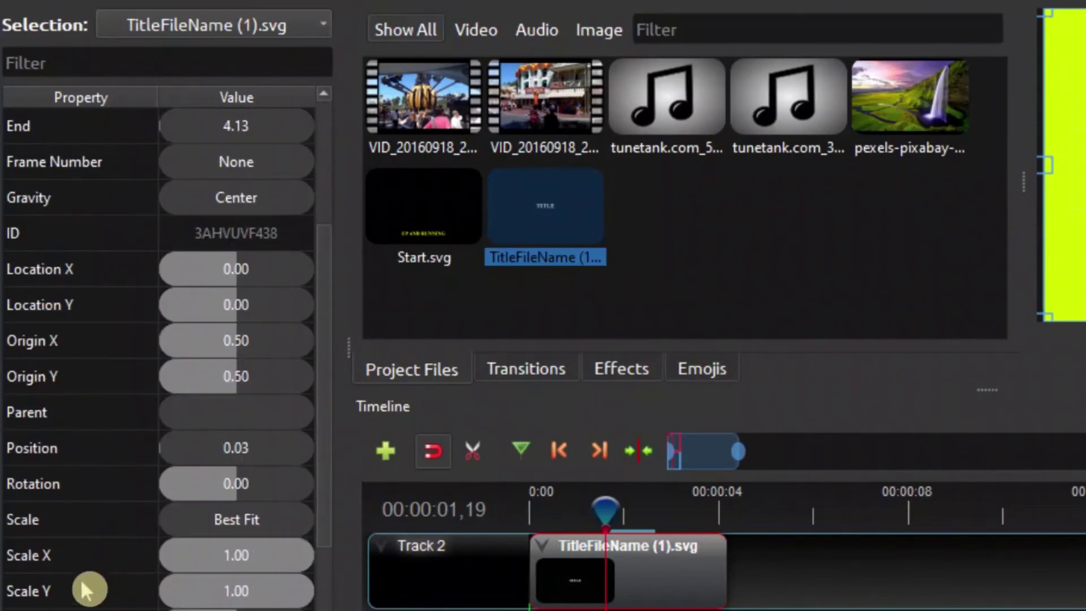
pyautogui.scroll(-2, 159, 350)
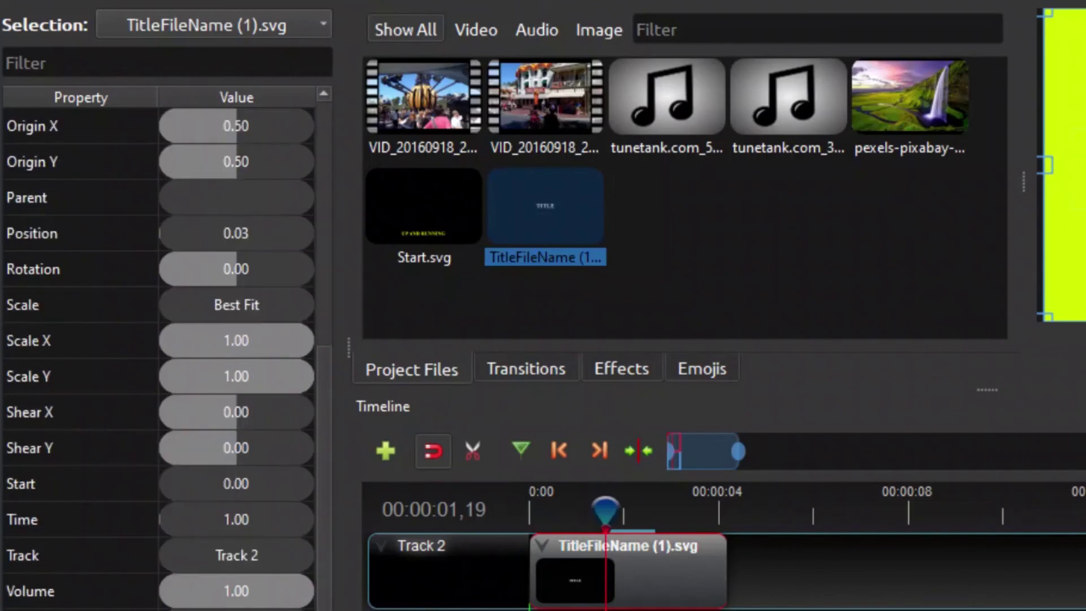
pyautogui.scroll(2, 74, 600)
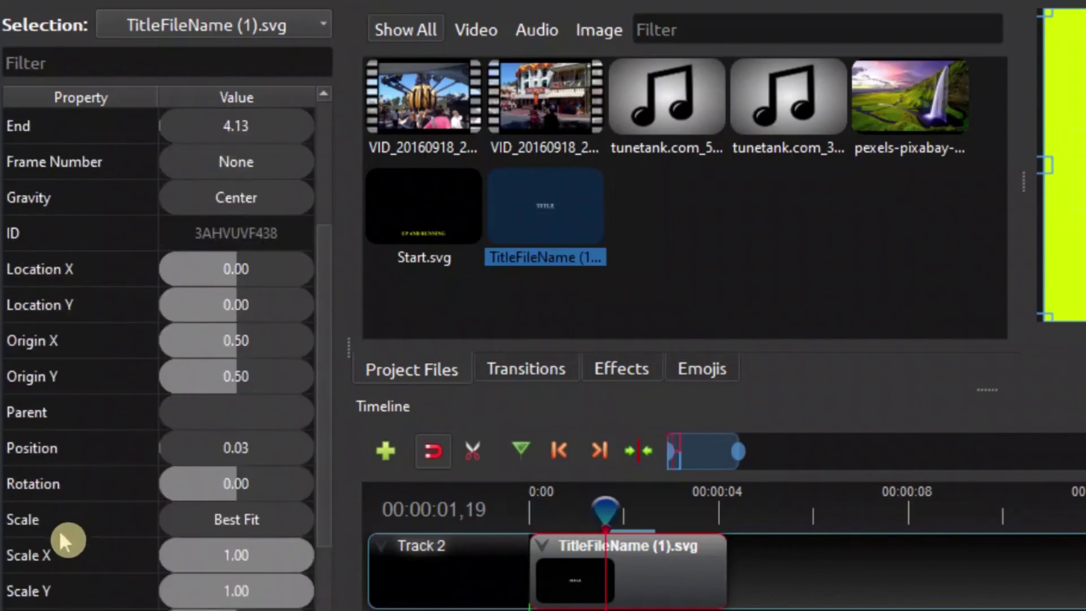
pyautogui.scroll(1, 59, 530)
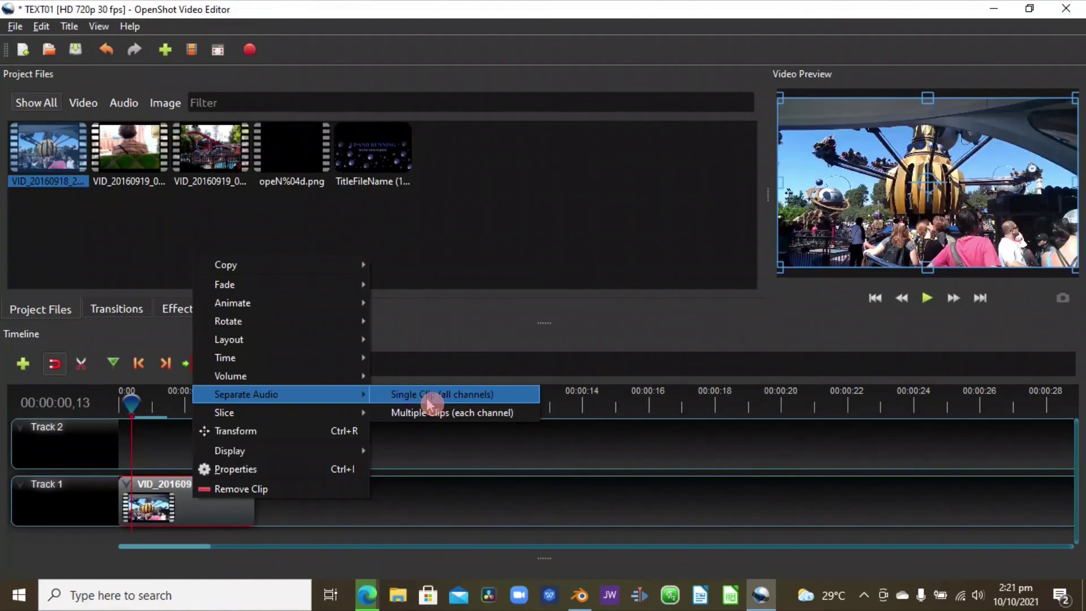
pyautogui.click(425, 391)
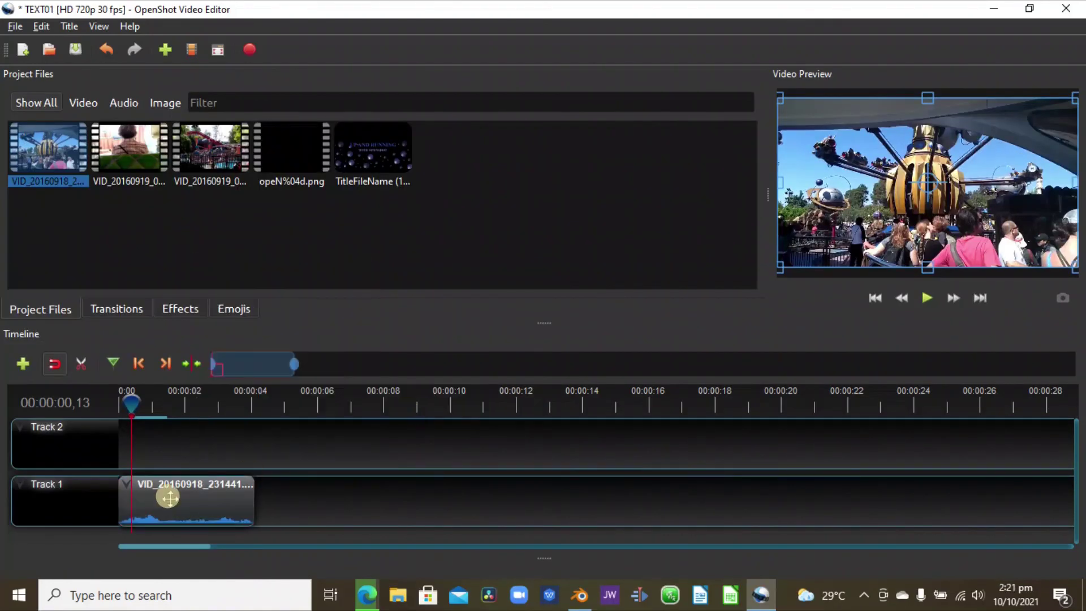
# Move the detached audio of VID_20160918_231441 to Track 2, delete it and play back the remaining video clip.
pyautogui.moveTo(169, 497); pyautogui.dragTo(385, 448)
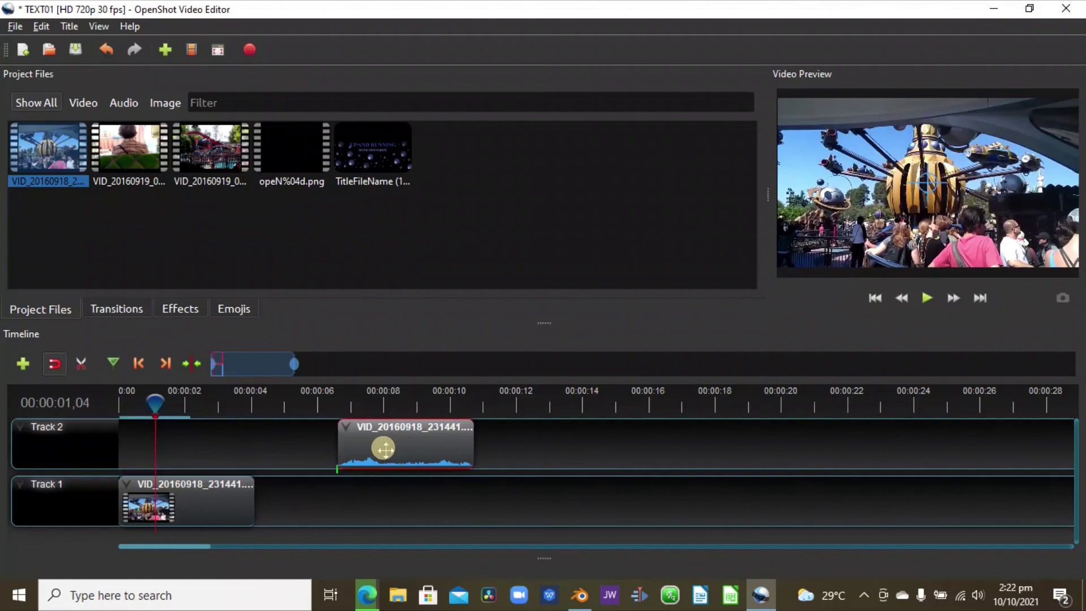
pyautogui.press('Delete')
pyautogui.click(172, 496)
pyautogui.press('space')
pyautogui.press('space')
# Add VID_20160919_005414.mp4 to Track 1 directly after the first clip and move the playhead to 00:00:04,24.
pyautogui.moveTo(130, 148); pyautogui.dragTo(259, 497)
pyautogui.moveTo(185, 402); pyautogui.dragTo(277, 402)
# Separate the VID_20160919_005414.mp4 audio into one clip per channel and place the channel 2 clip on Track 2.
pyautogui.rightClick(393, 494)
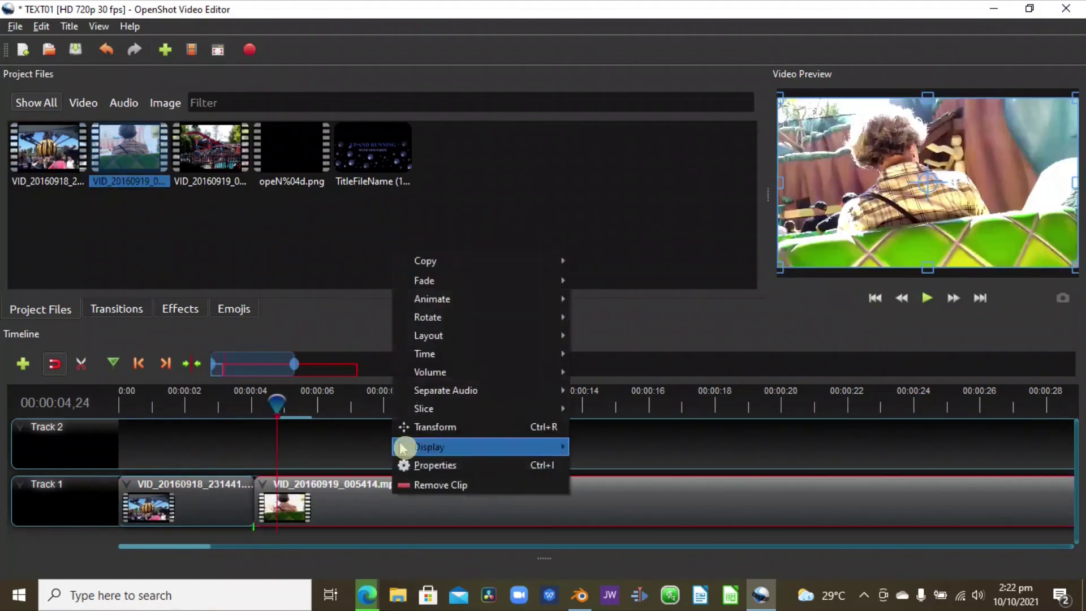
pyautogui.rightClick(341, 498)
pyautogui.moveTo(481, 394)
pyautogui.click(524, 413)
pyautogui.moveTo(363, 500); pyautogui.dragTo(362, 447)
pyautogui.click(391, 495)
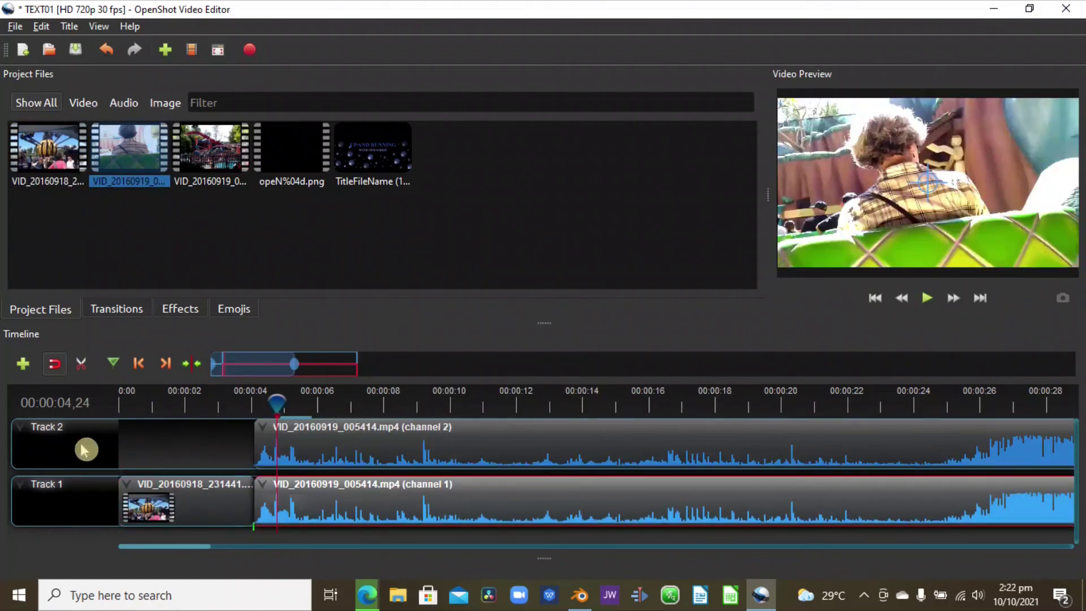
# Add a new track below Track 2 and move the channel 1 audio clip from Track 1 onto it.
pyautogui.rightClick(85, 450)
pyautogui.click(129, 476)
pyautogui.moveTo(1077, 473); pyautogui.dragTo(1076, 502)
pyautogui.moveTo(312, 506); pyautogui.dragTo(313, 449)
# Open the rename dialog for the track holding the channel 1 audio and accept the name Track 2.
pyautogui.rightClick(45, 452)
pyautogui.click(76, 494)
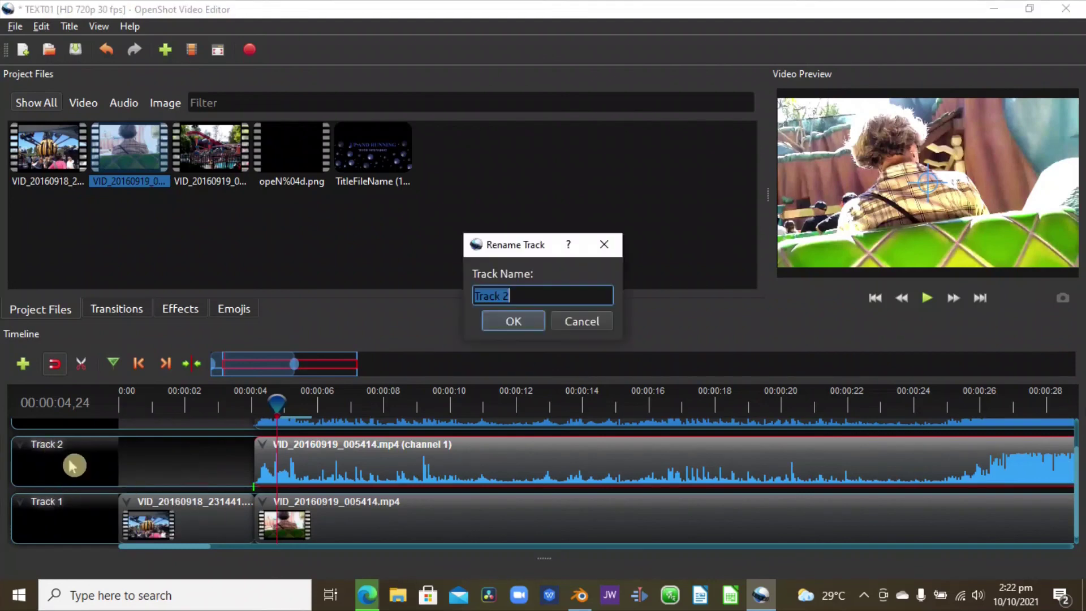
pyautogui.click(516, 320)
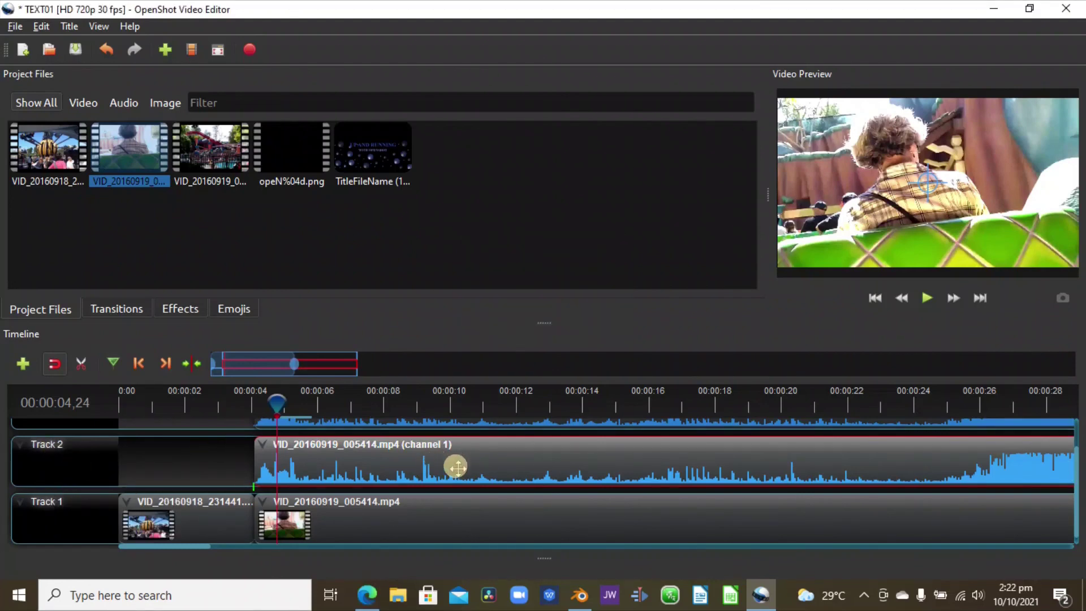